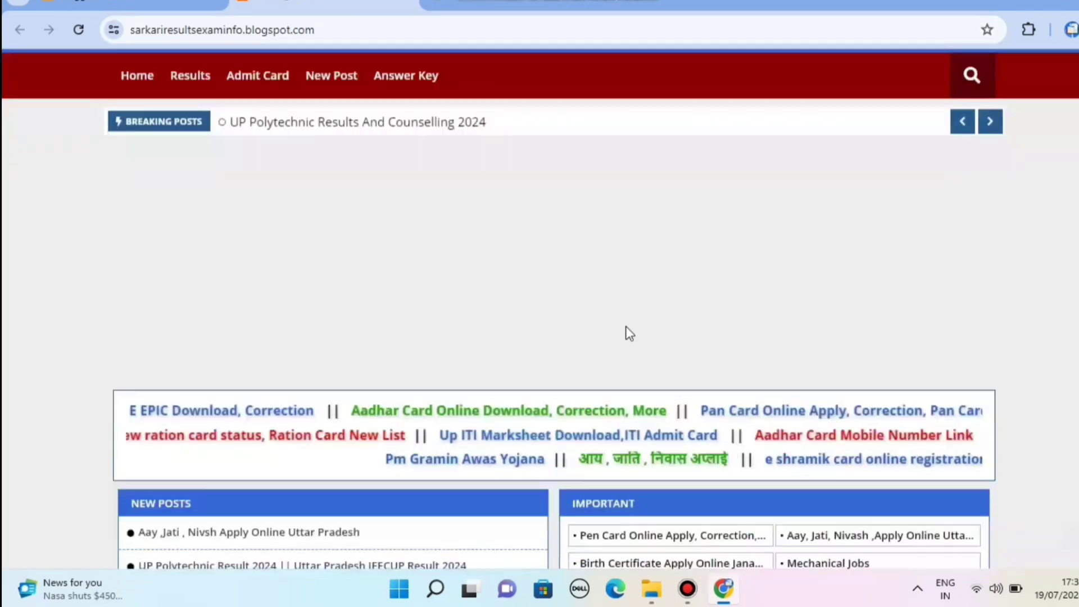
# Step: Open the Birth Certificate Apply Online post from the site's Important list
pyautogui.scroll(-3, 561, 272)
pyautogui.scroll(3, 564, 271)
pyautogui.scroll(-5, 562, 272)
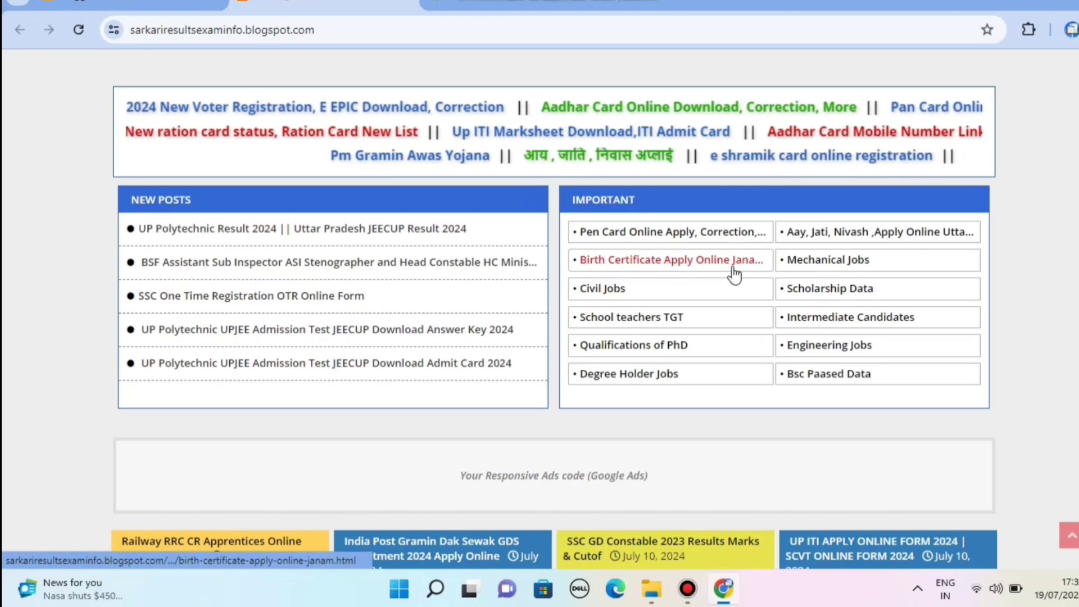
pyautogui.click(621, 268)
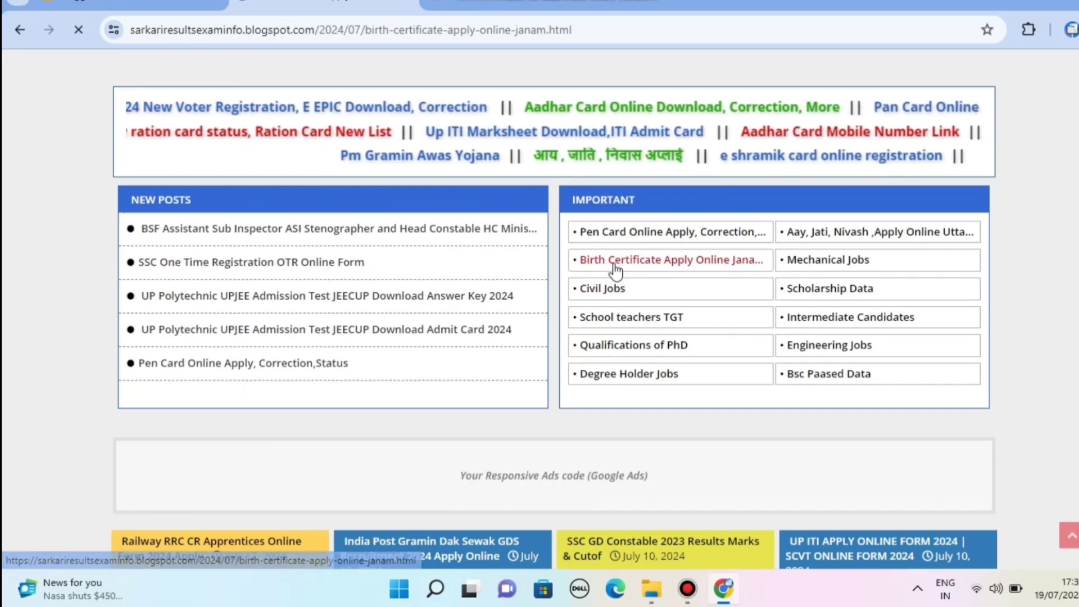
# Step: Follow the Online Apply link in the birth certificate post's table of important links
pyautogui.scroll(-1, 322, 362)
pyautogui.scroll(-4, 322, 362)
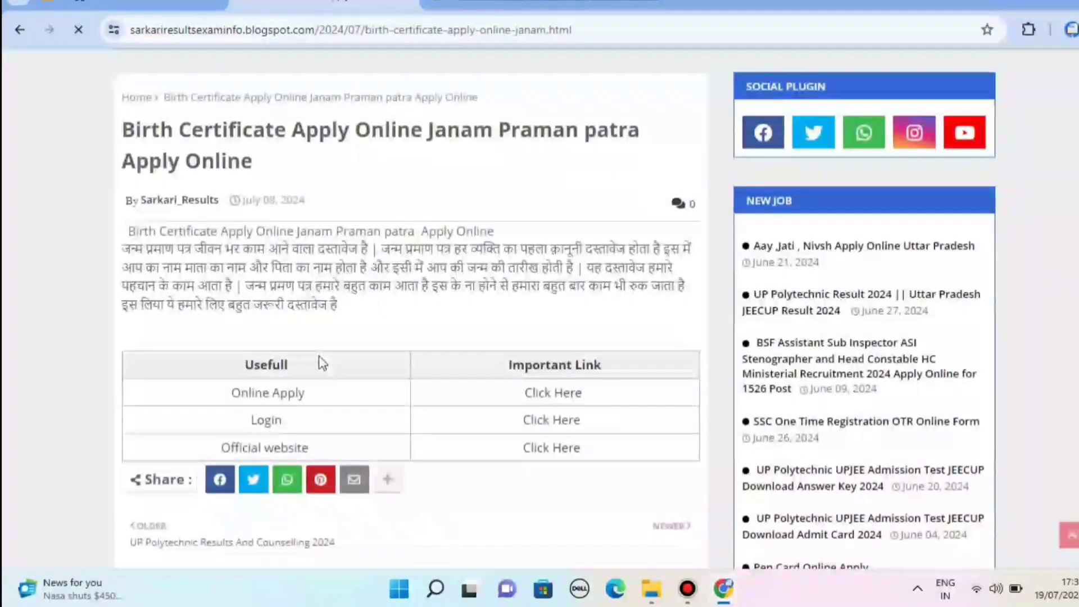
pyautogui.click(214, 395)
pyautogui.moveTo(214, 395)
pyautogui.mouseDown()
pyautogui.moveTo(301, 393)
pyautogui.moveTo(223, 396)
pyautogui.mouseUp()
pyautogui.click(308, 395)
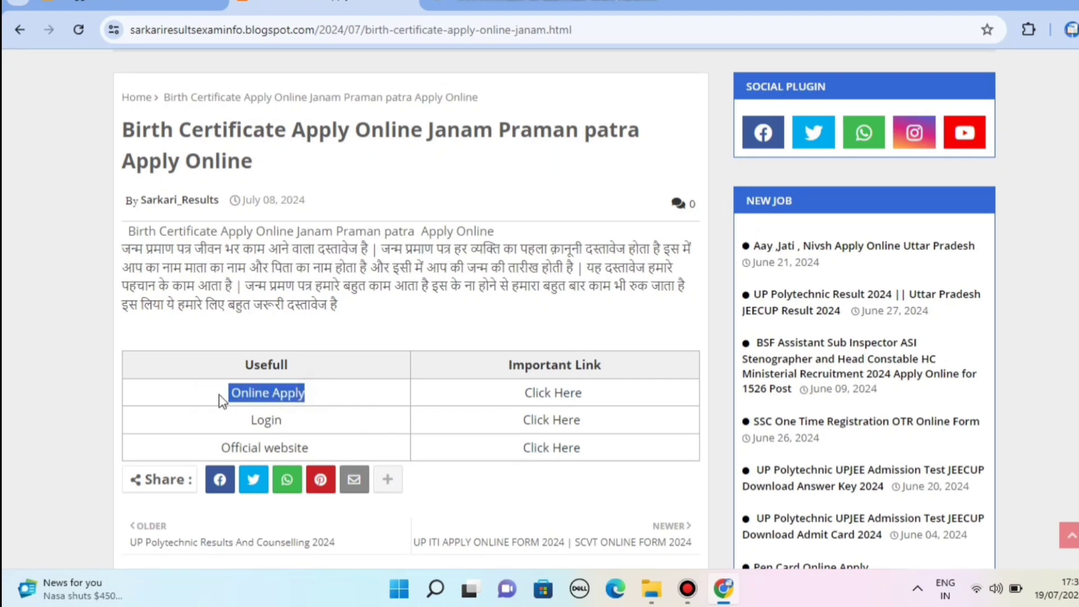
pyautogui.click(557, 392)
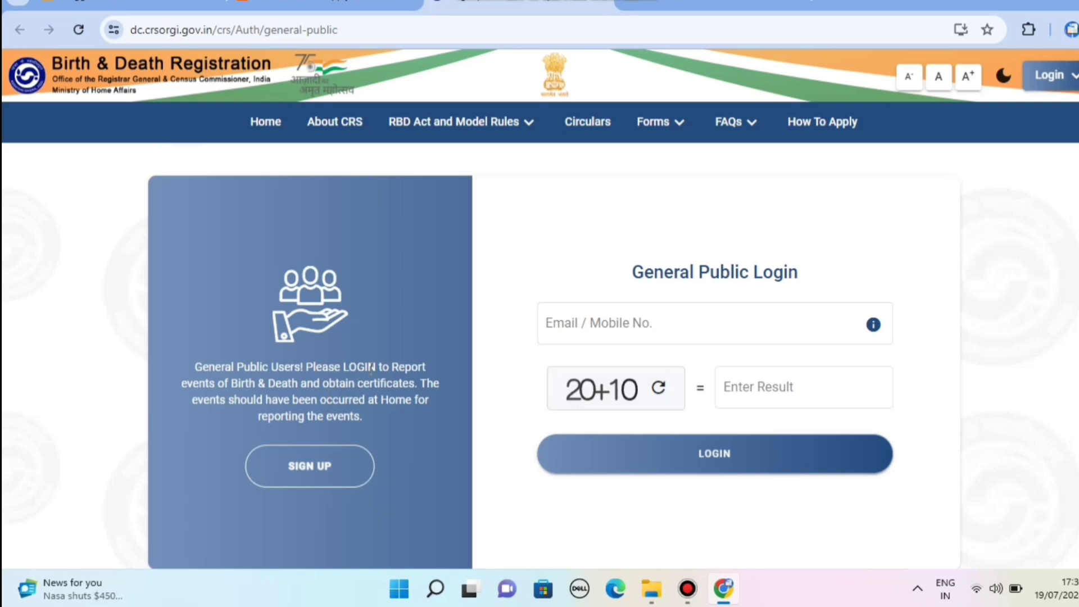
# Step: Log in as a general public user with the email or mobile number and captcha result, and start a Report Birth application
pyautogui.click(612, 330)
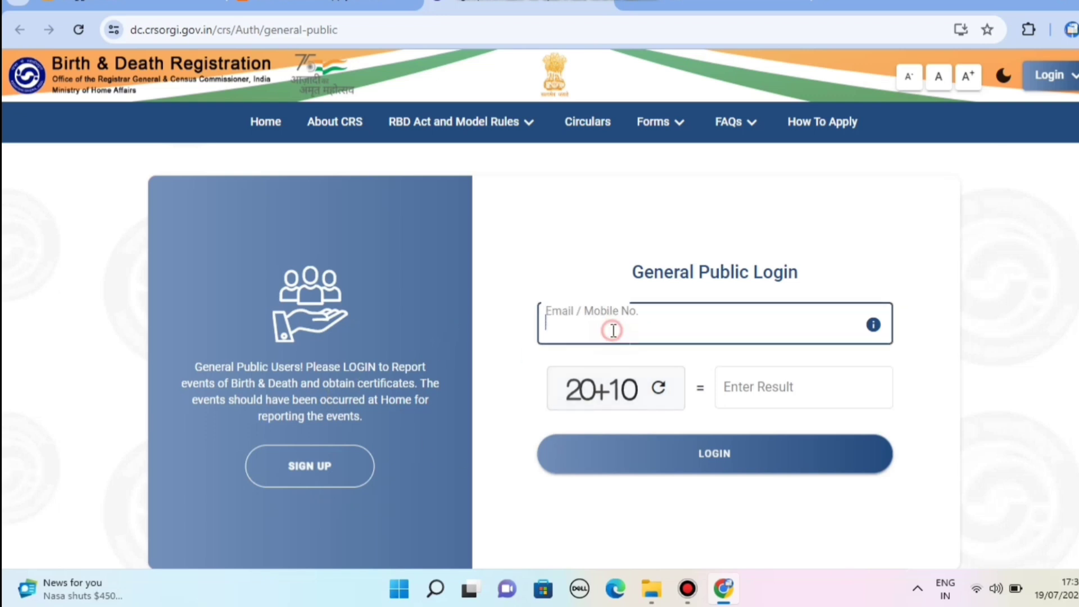
pyautogui.click(760, 397)
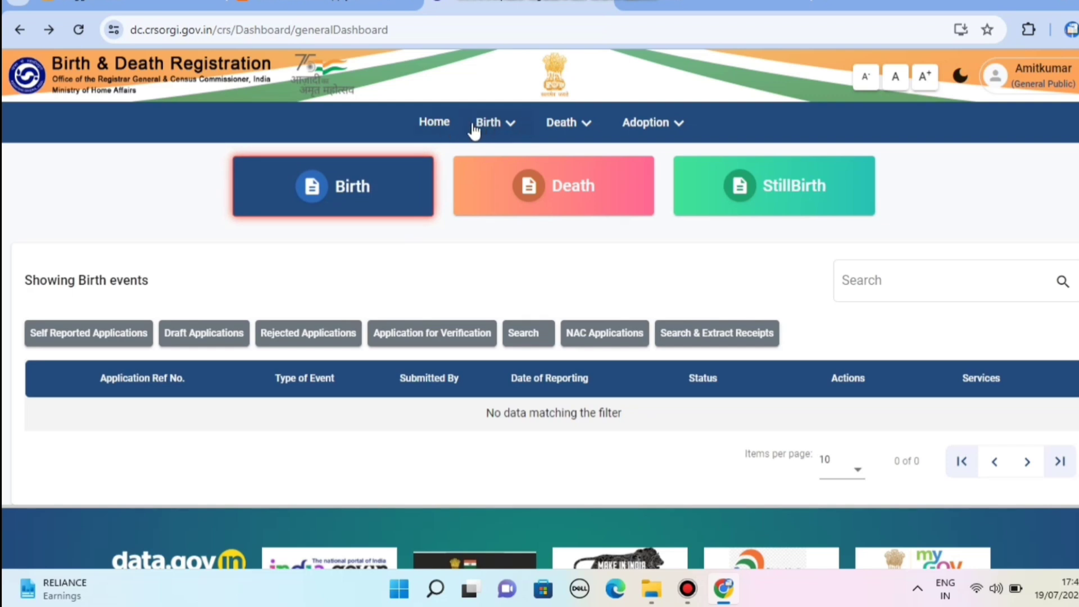
pyautogui.click(509, 123)
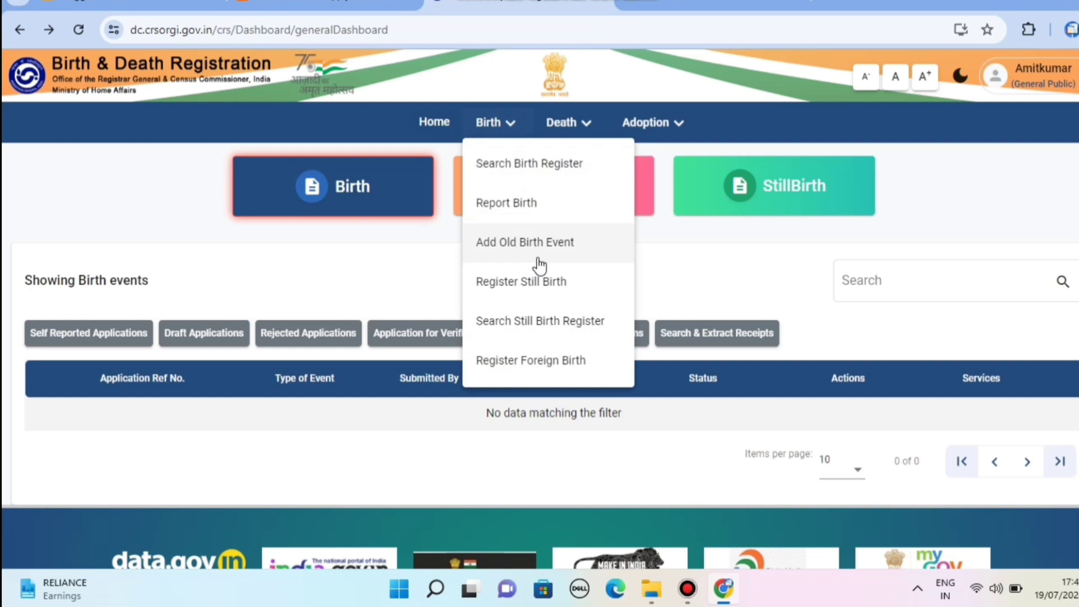
pyautogui.click(508, 212)
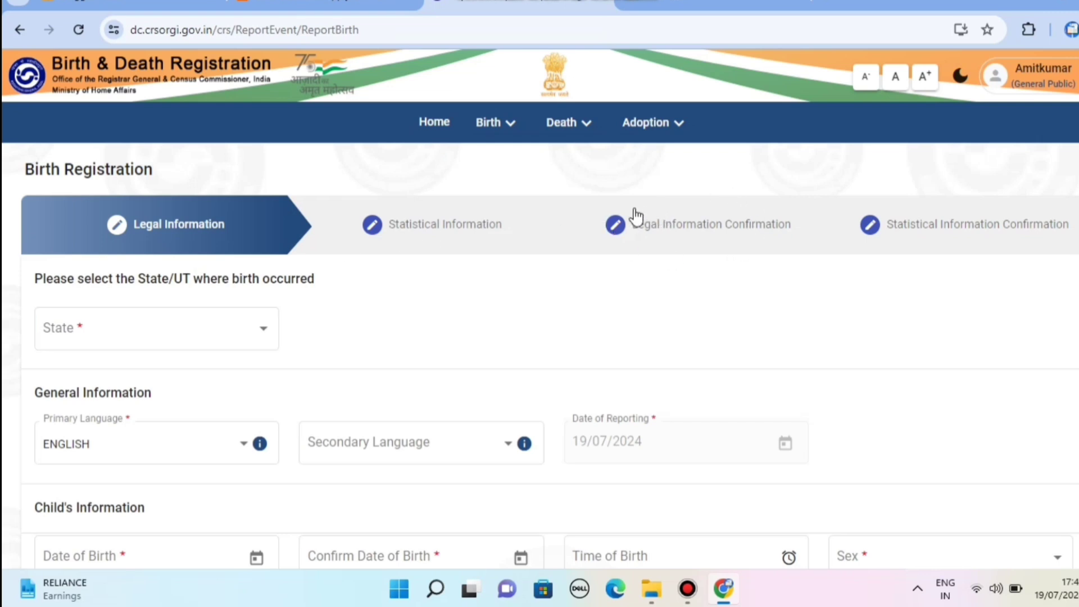
# Step: Set the state of birth to Uttar Pradesh and the form's primary language to Hindi
pyautogui.scroll(-2, 626, 217)
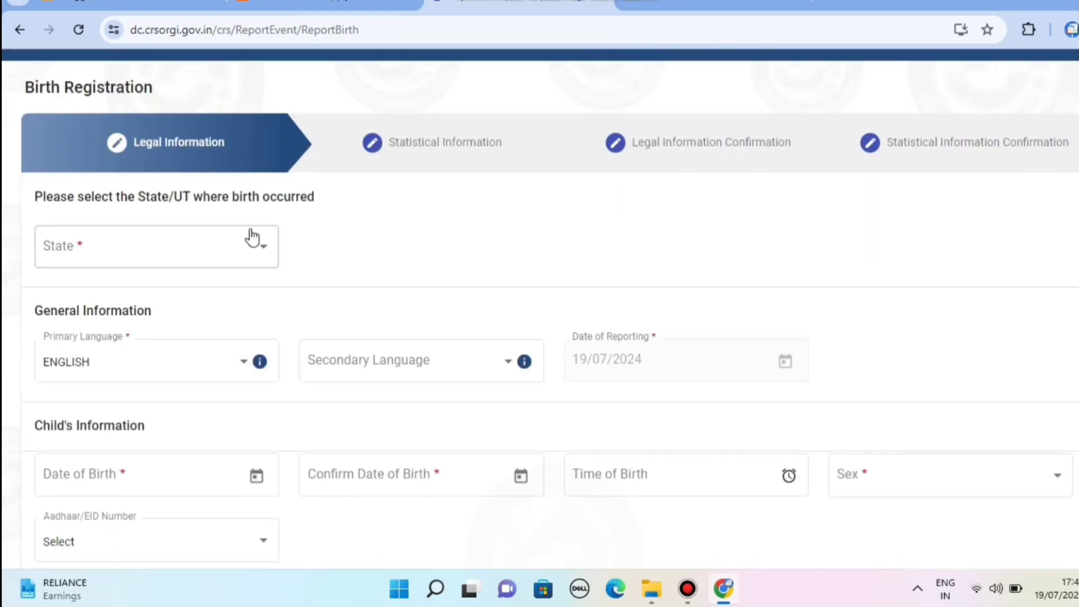
pyautogui.click(197, 256)
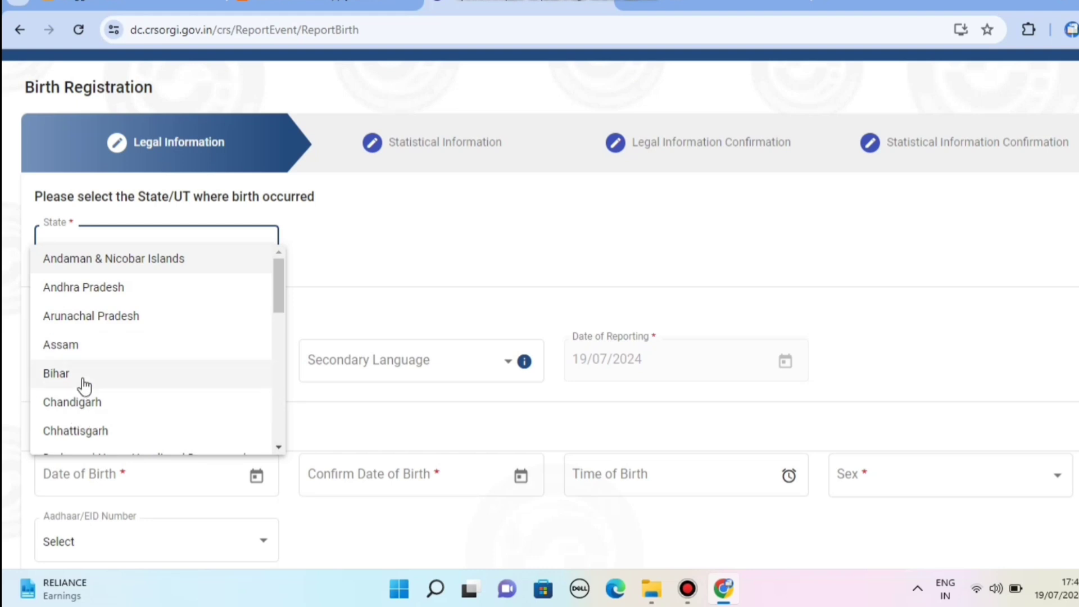
pyautogui.scroll(-6, 81, 382)
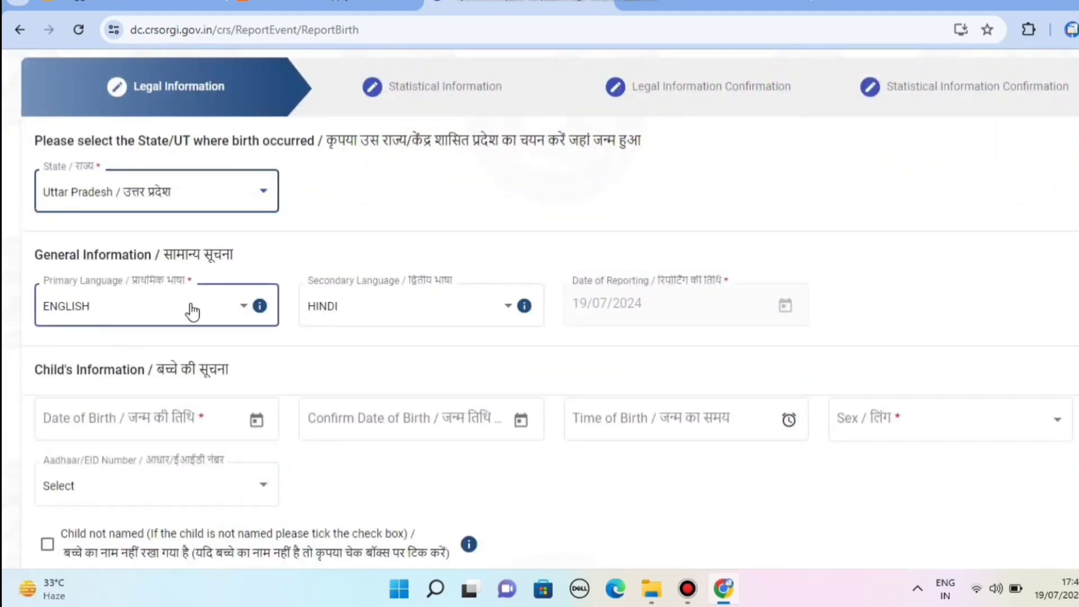
pyautogui.click(190, 305)
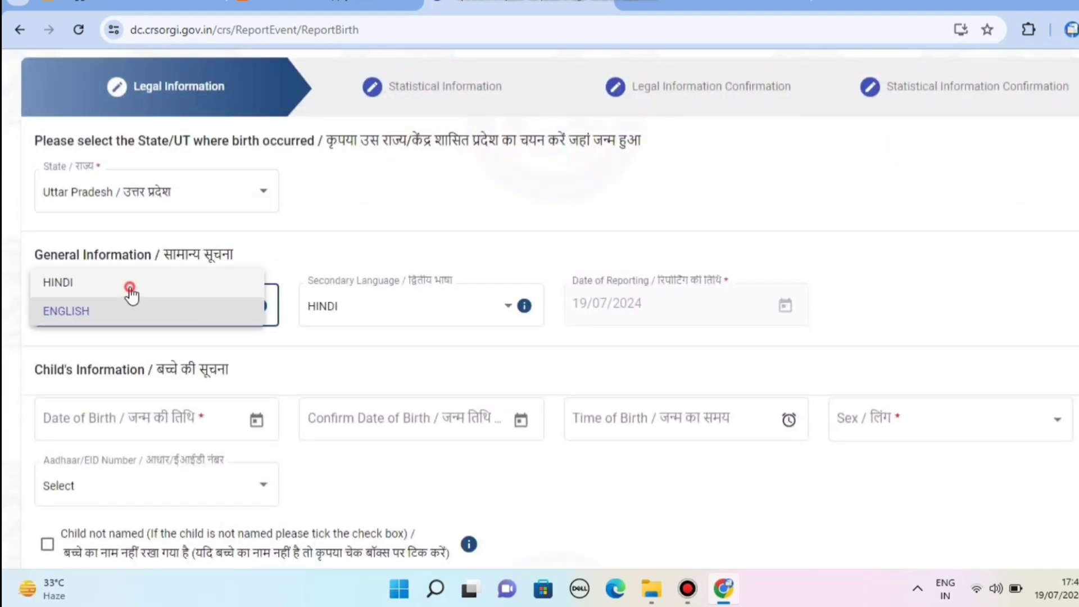
pyautogui.click(130, 283)
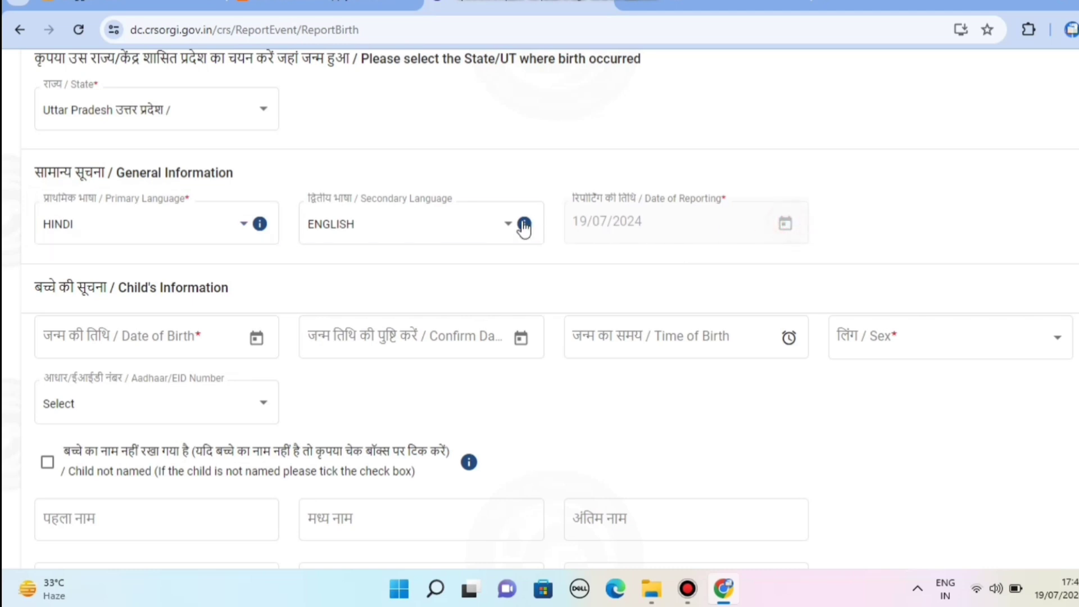
# Step: View the calendars for the child's date of birth and its confirmation without choosing a date
pyautogui.click(186, 349)
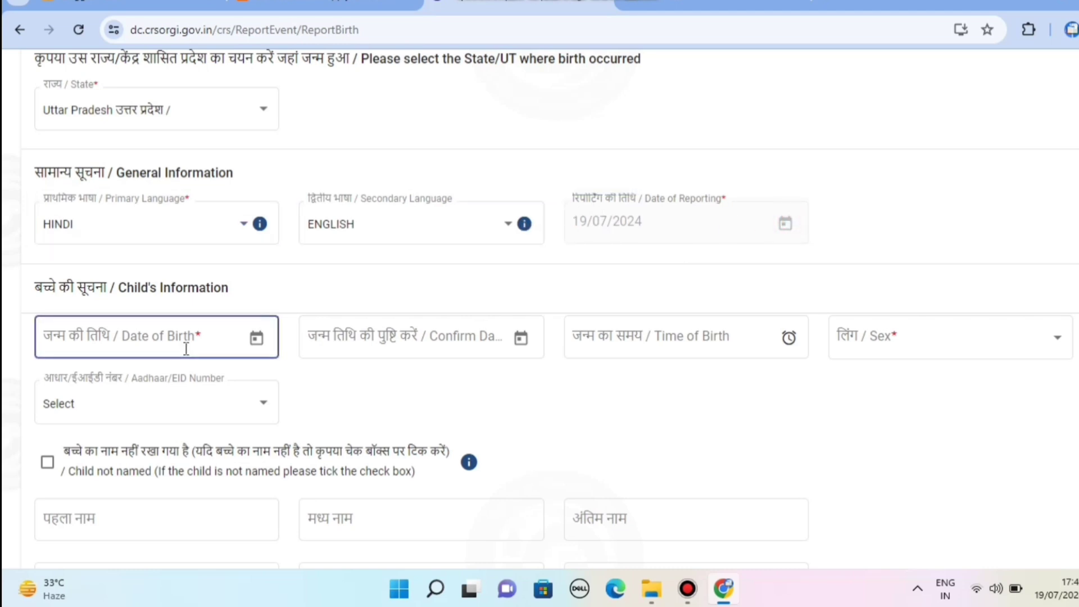
pyautogui.click(256, 338)
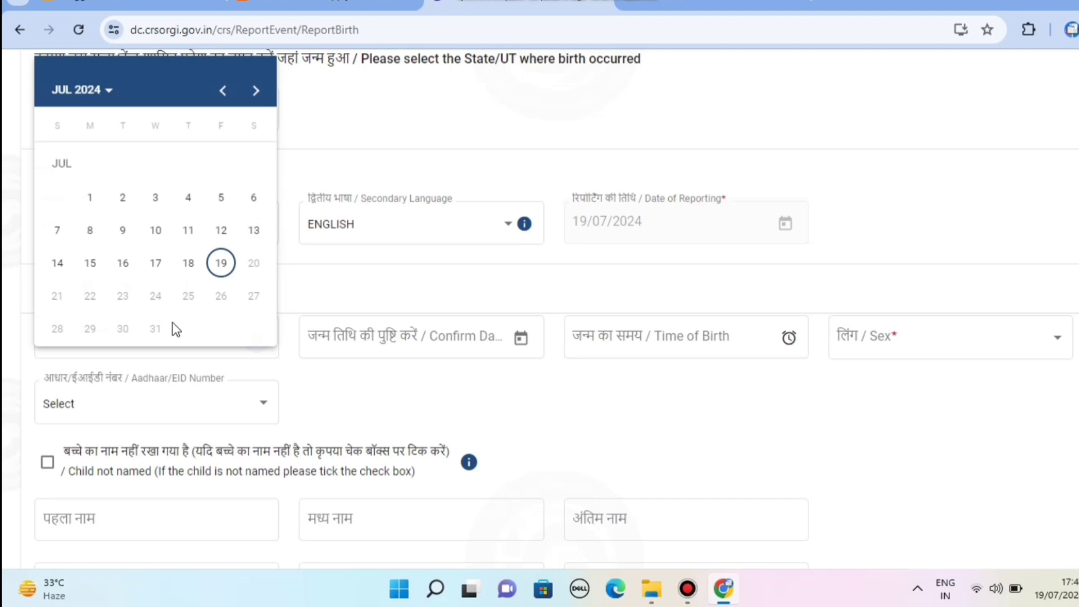
pyautogui.click(378, 288)
pyautogui.click(327, 339)
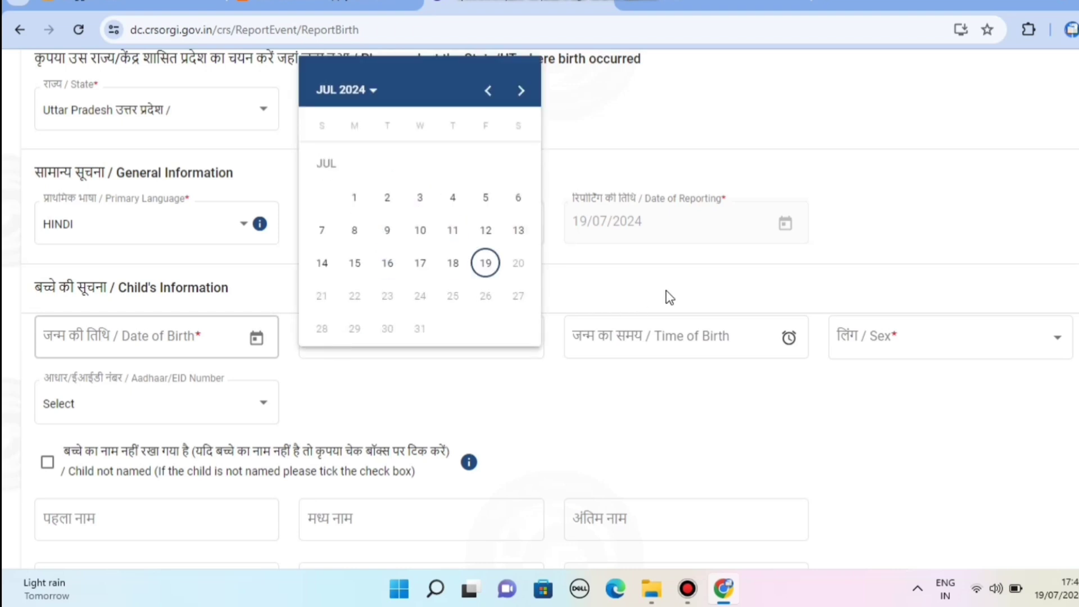
# Step: Set the child's time of birth to 10:39 AM and the sex to Female
pyautogui.click(679, 334)
pyautogui.click(730, 334)
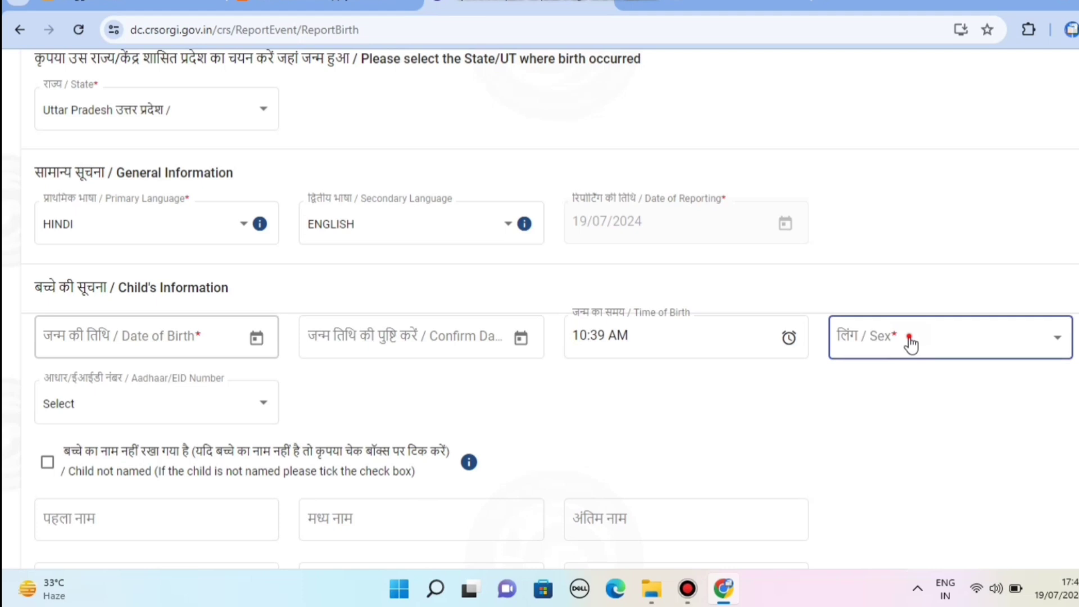
pyautogui.click(905, 335)
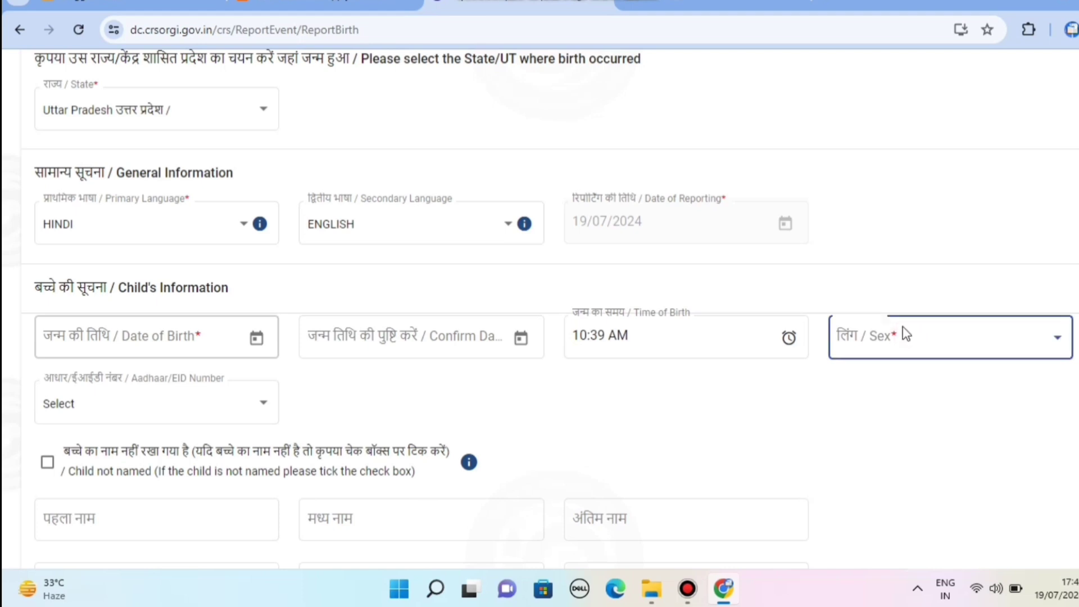
pyautogui.click(846, 347)
# Step: Choose Aadhaar as the child's identification type and activate the Aadhaar number entry
pyautogui.click(100, 379)
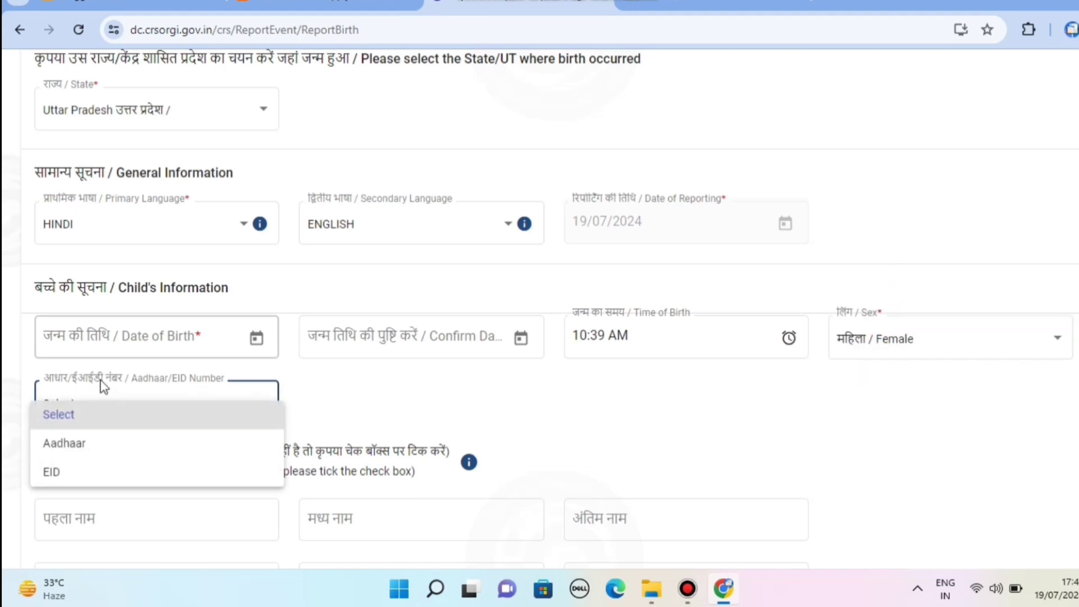
pyautogui.click(64, 450)
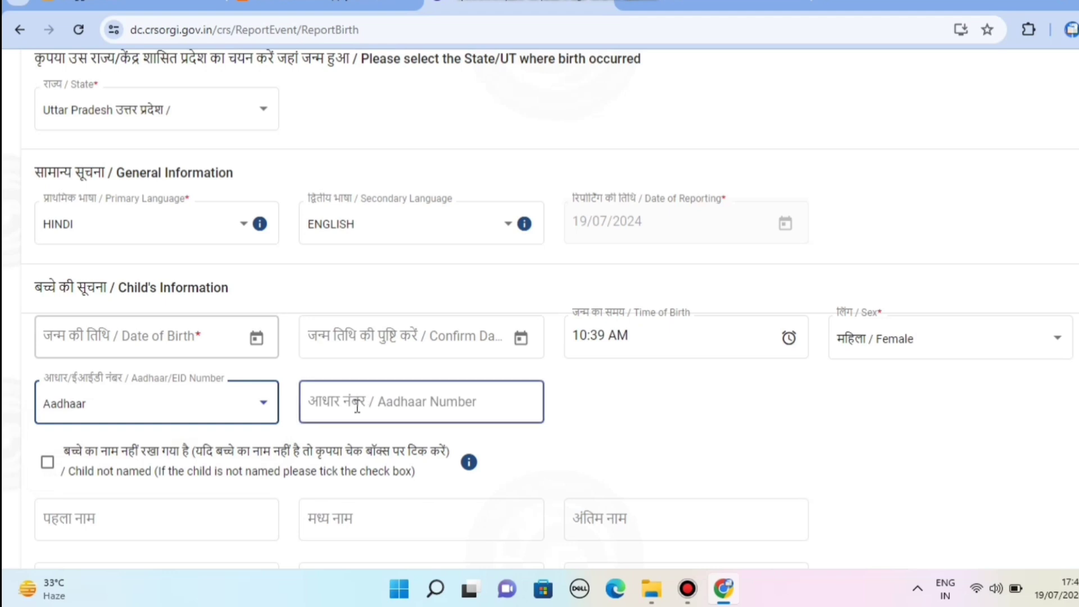
pyautogui.click(399, 410)
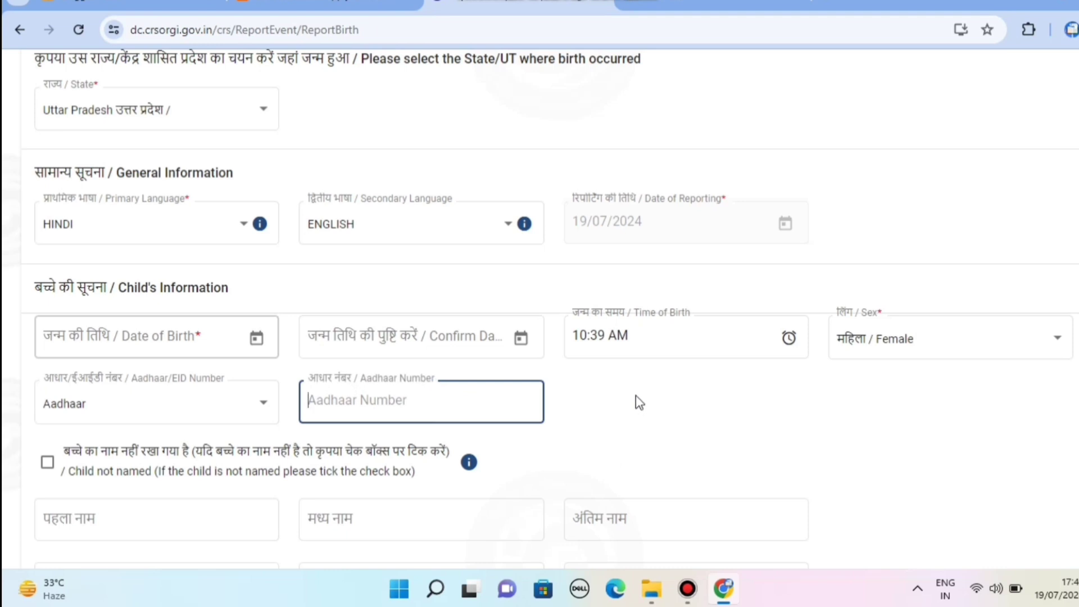
# Step: Try to mark the child as not named
pyautogui.scroll(-4, 213, 371)
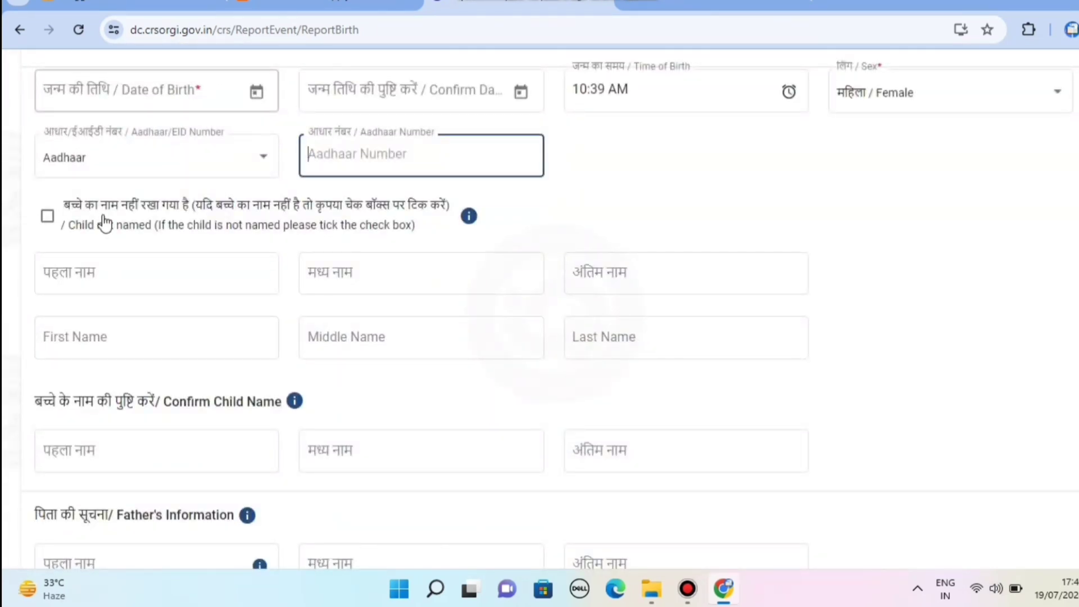
pyautogui.click(61, 211)
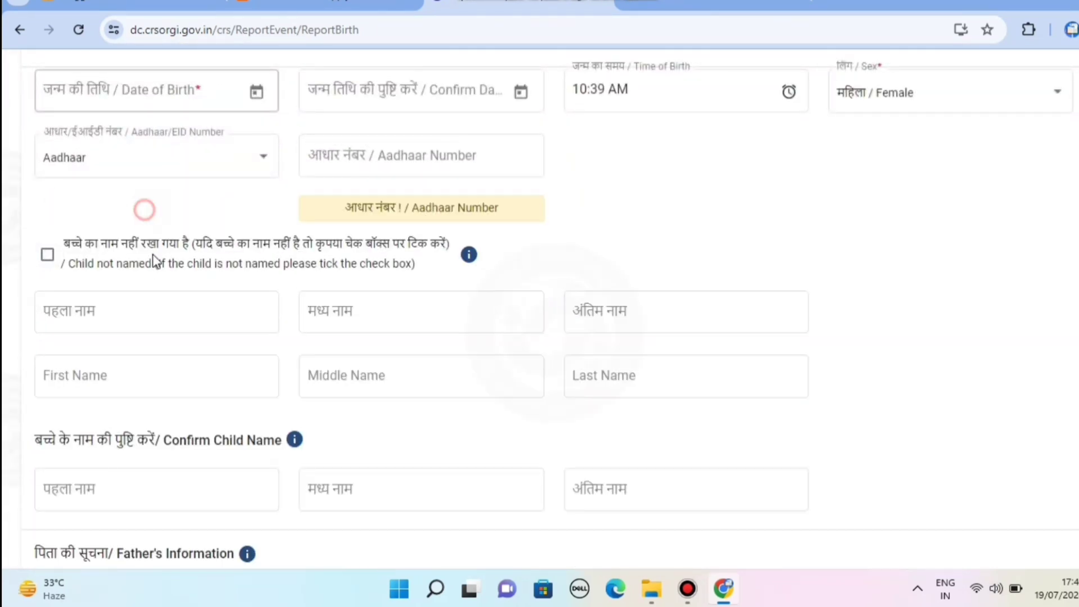
pyautogui.click(48, 256)
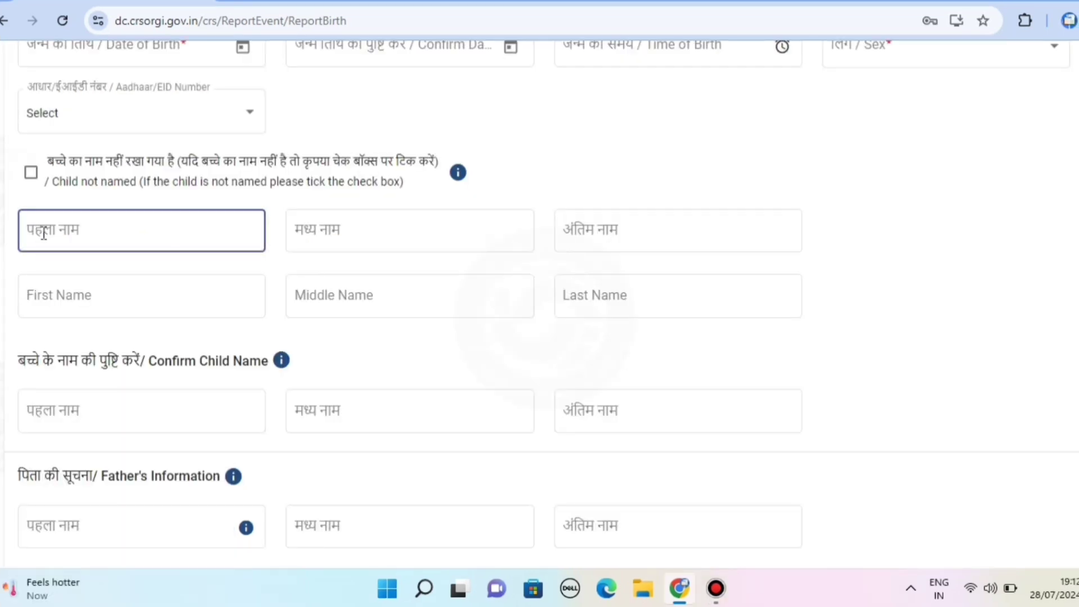
# Step: Look through the child's Hindi first, middle and last name entries and the Confirm Child Name section
pyautogui.click(43, 232)
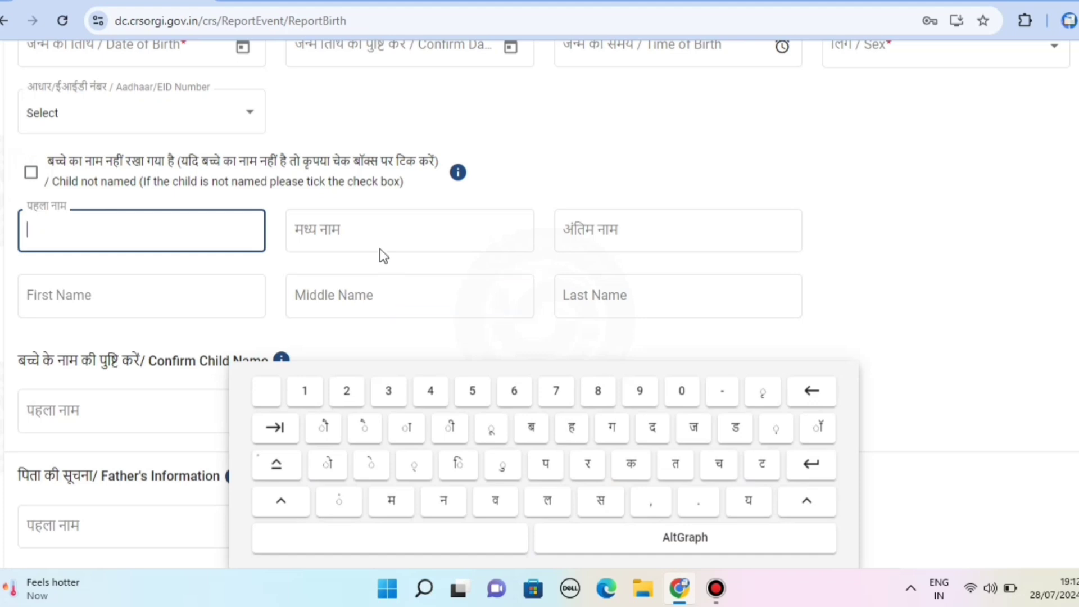
pyautogui.click(363, 232)
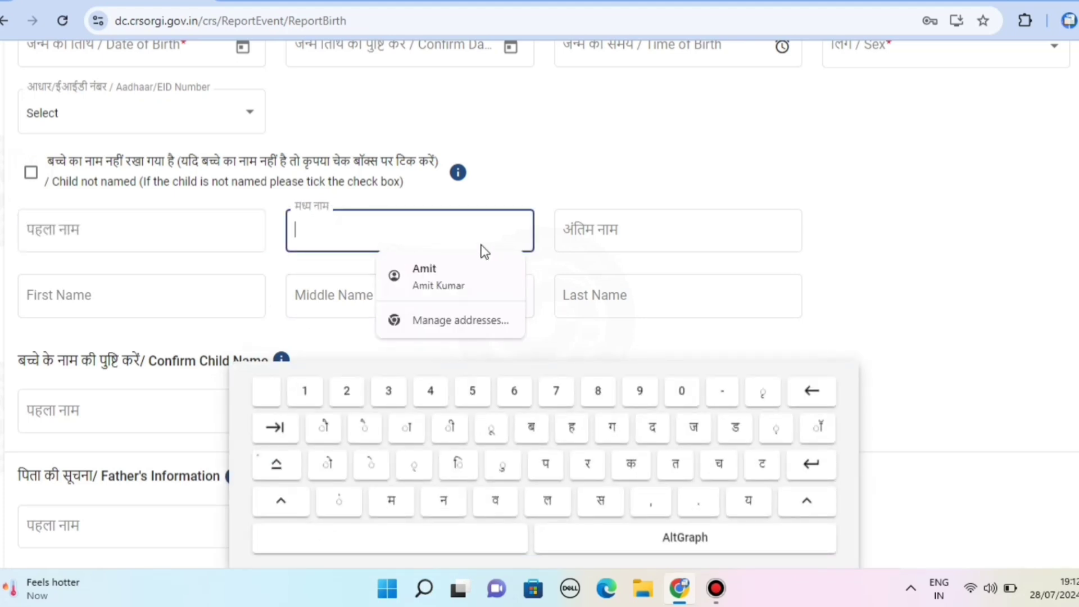
pyautogui.click(596, 240)
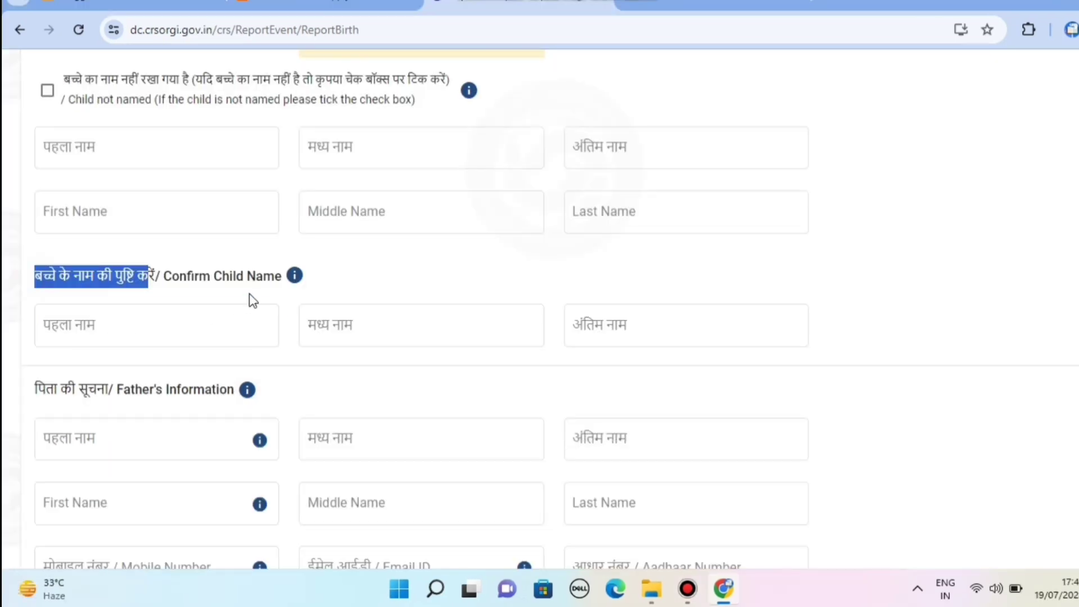
pyautogui.click(183, 309)
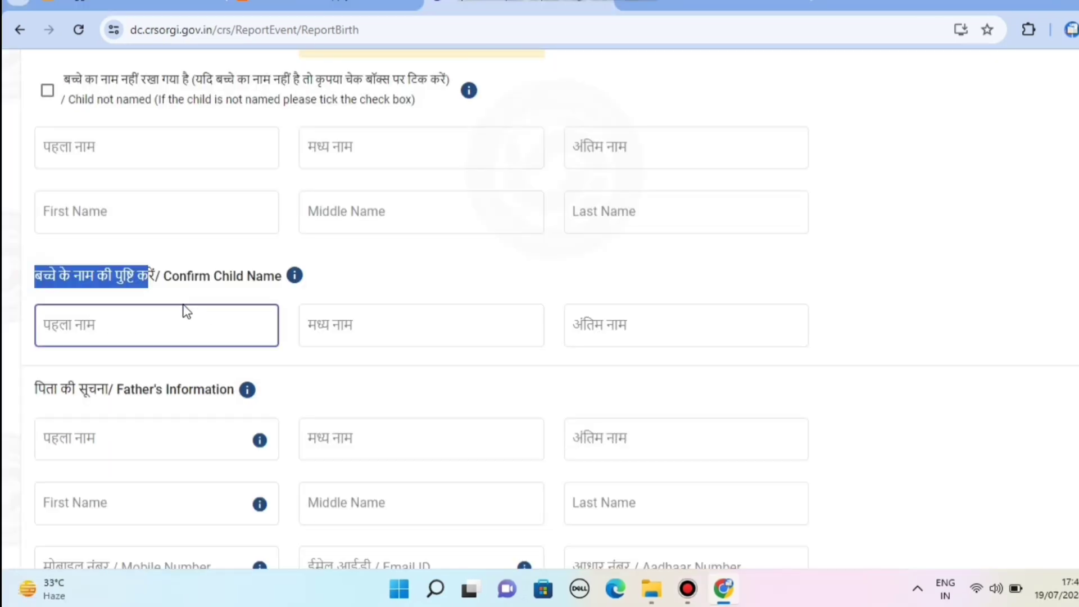
# Step: Look through the Hindi first, middle and last name entries in the Father's Information section
pyautogui.scroll(-3, 179, 348)
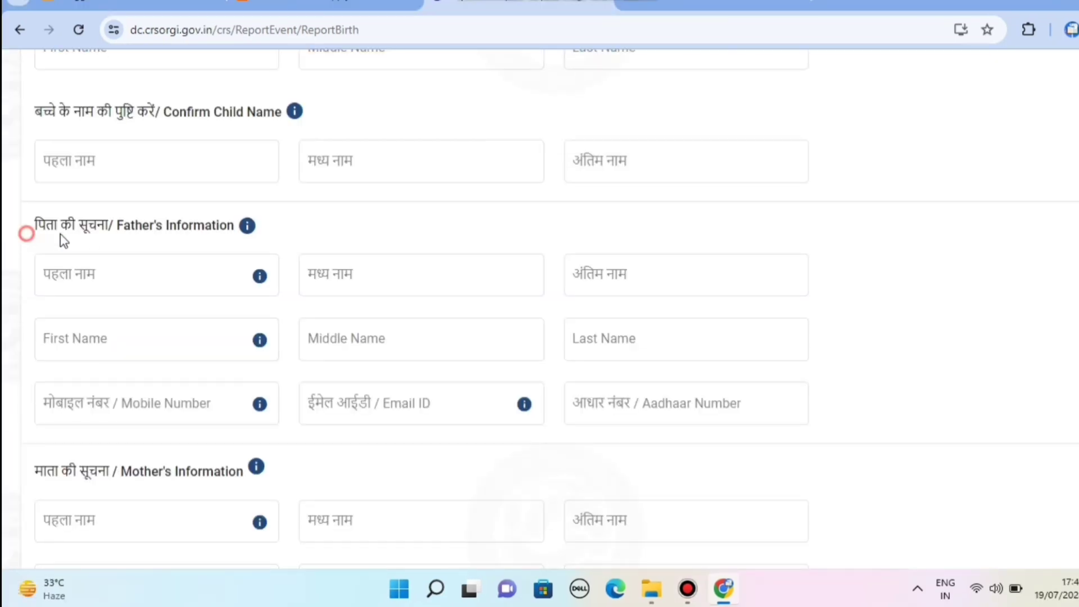
pyautogui.moveTo(59, 234); pyautogui.dragTo(114, 233)
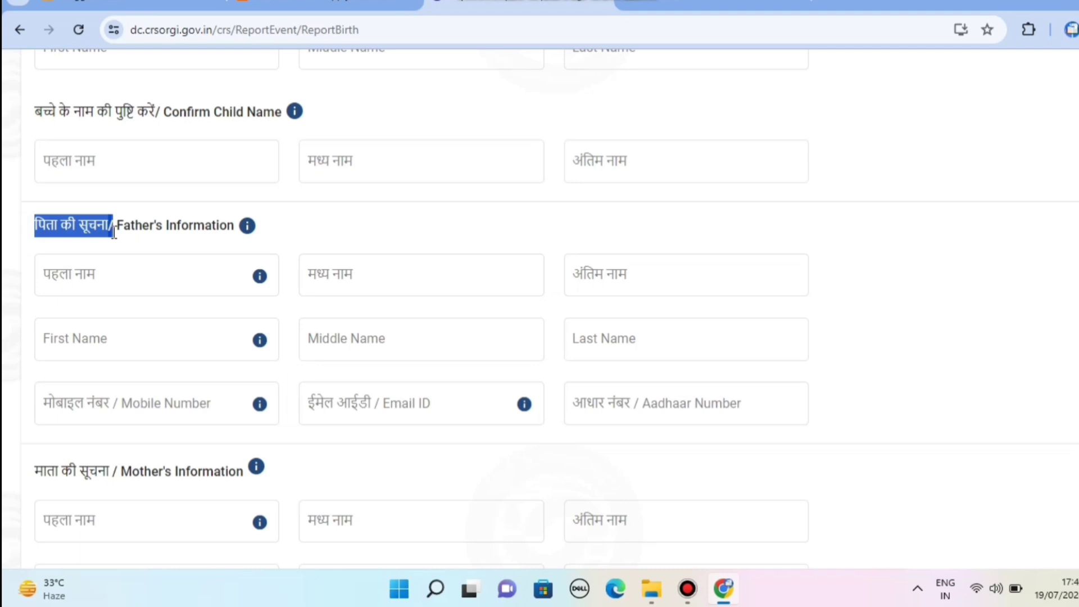
pyautogui.click(103, 274)
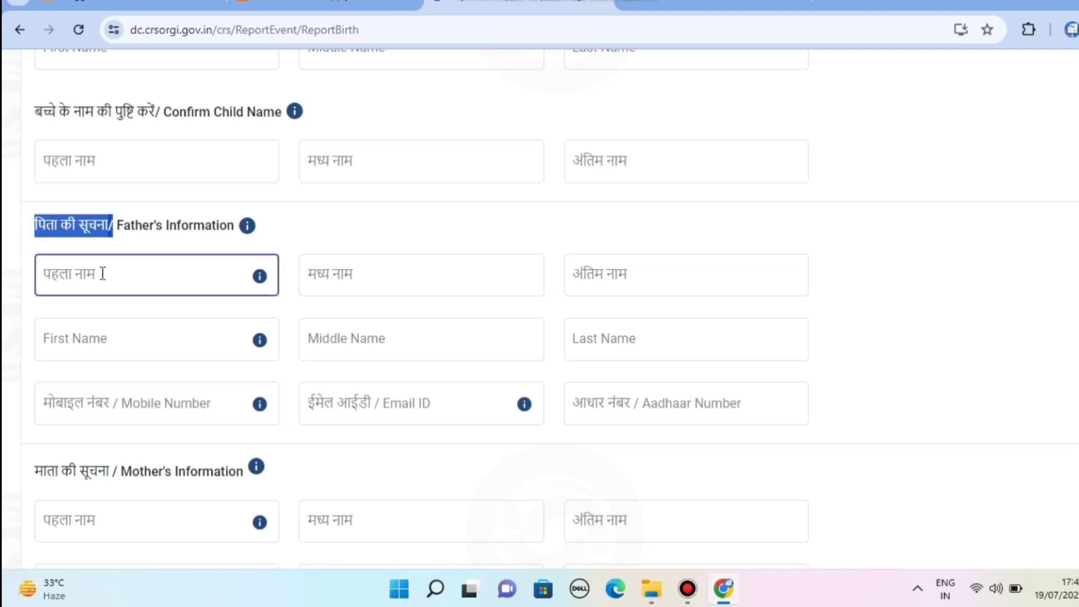
pyautogui.click(271, 289)
pyautogui.click(378, 275)
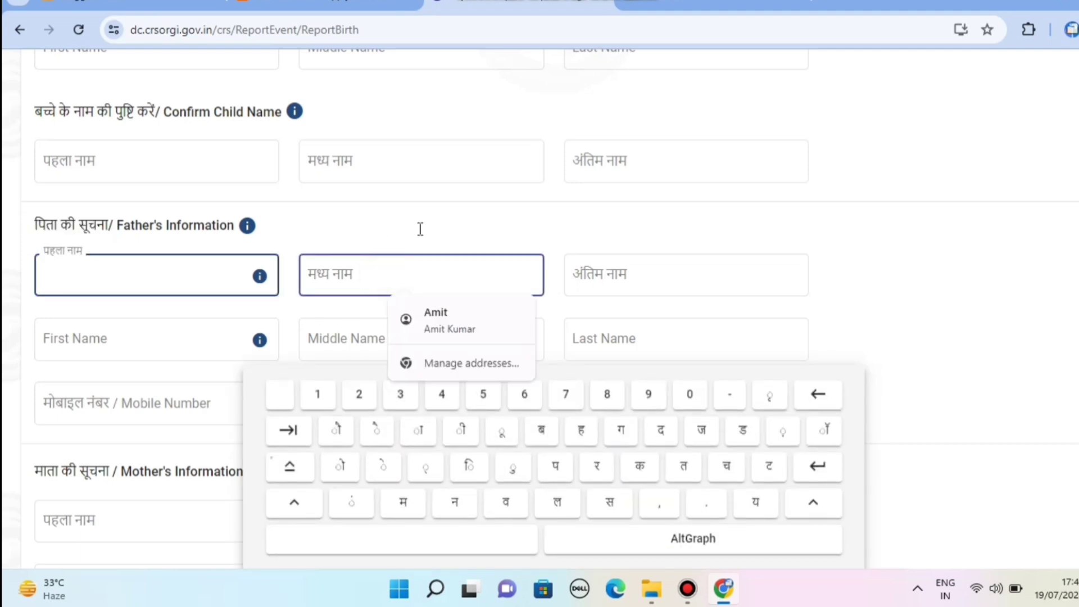
pyautogui.click(639, 274)
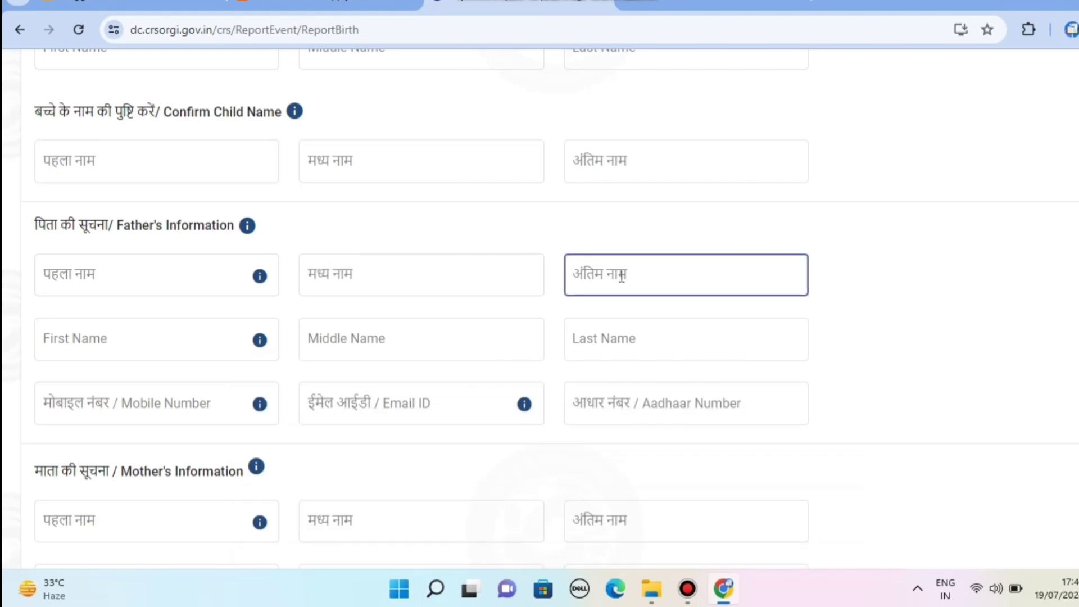
pyautogui.click(621, 277)
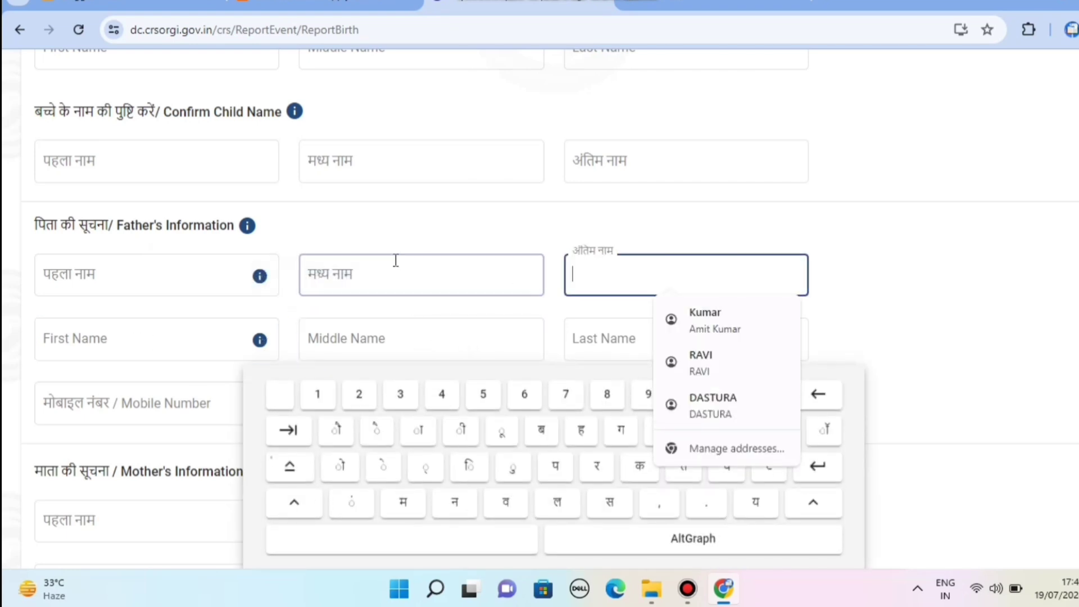
# Step: Look through the father's mobile number, email ID and Aadhaar number entries in the Father's Information section
pyautogui.scroll(-1, 390, 233)
pyautogui.scroll(-1, 390, 228)
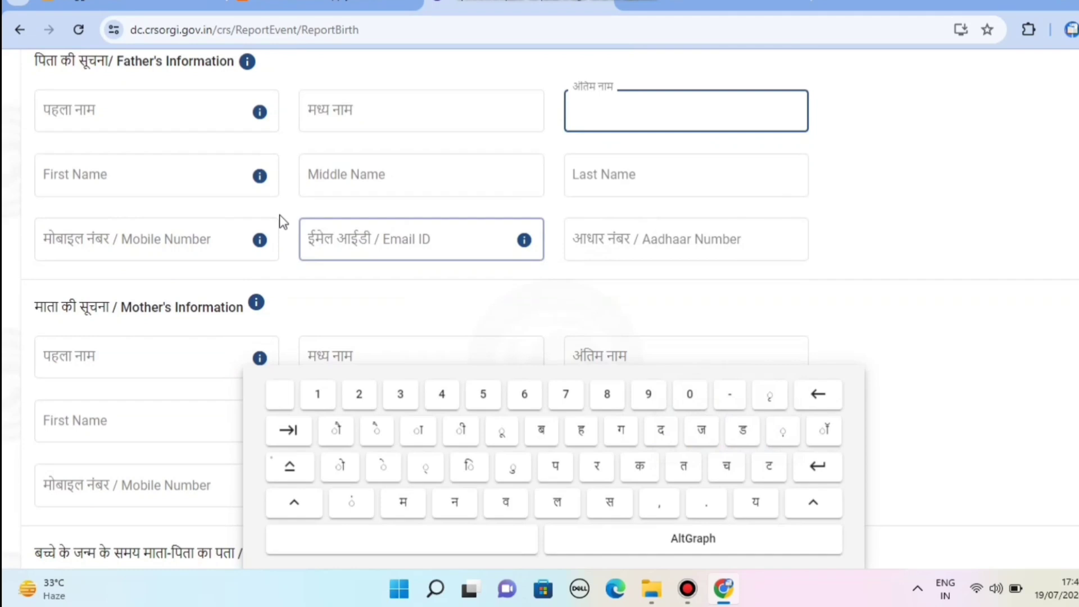
pyautogui.click(122, 242)
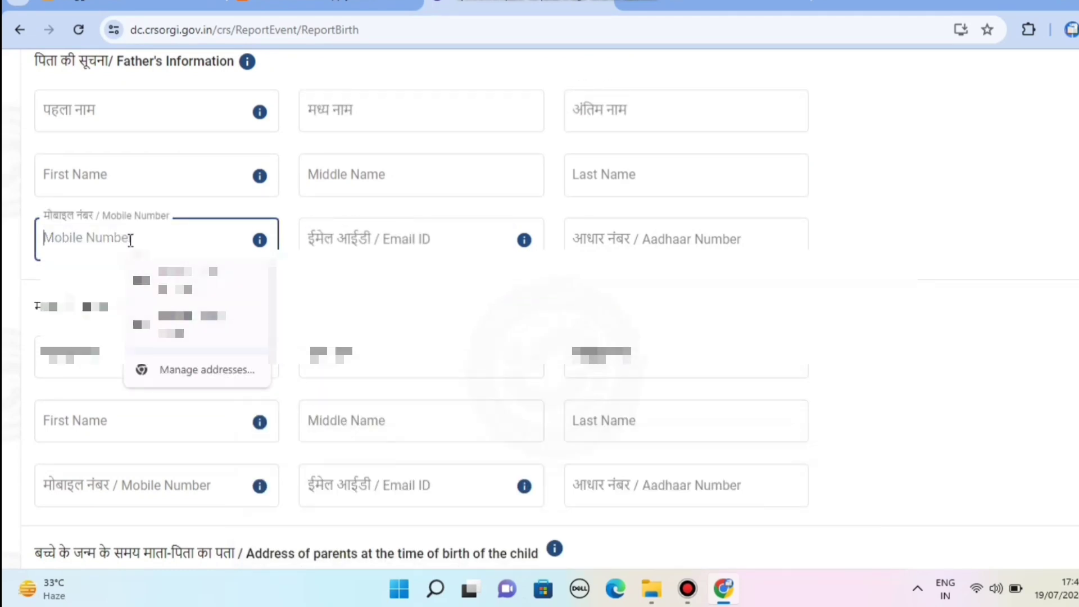
pyautogui.click(356, 253)
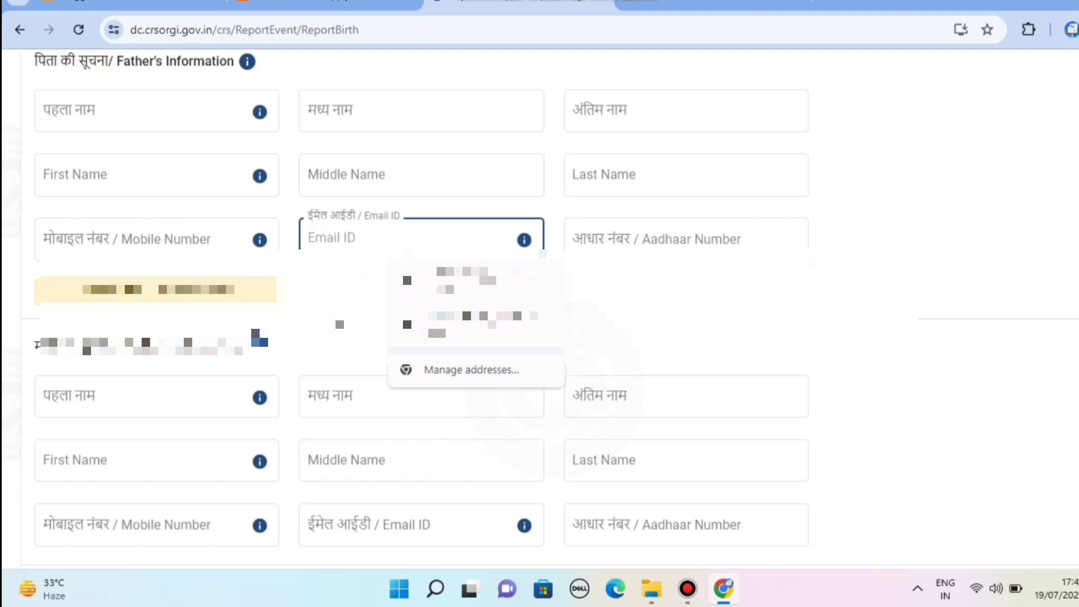
pyautogui.click(655, 248)
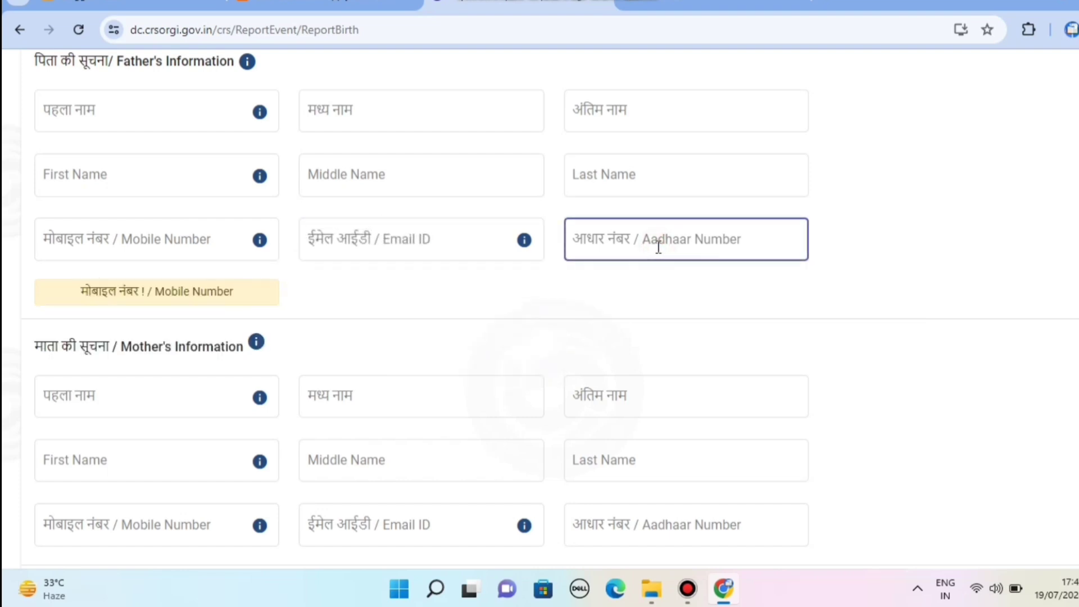
pyautogui.click(423, 299)
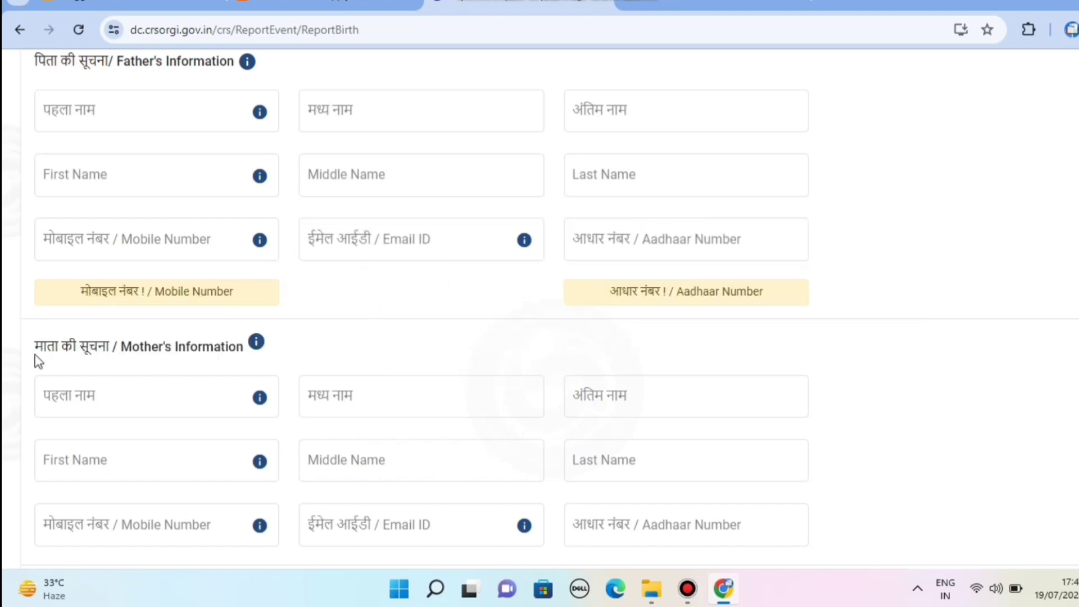
# Step: Look through the Hindi first, middle and last name entries and the English first name entry in the Mother's Information section
pyautogui.moveTo(31, 351); pyautogui.dragTo(110, 350)
pyautogui.scroll(-3, 303, 326)
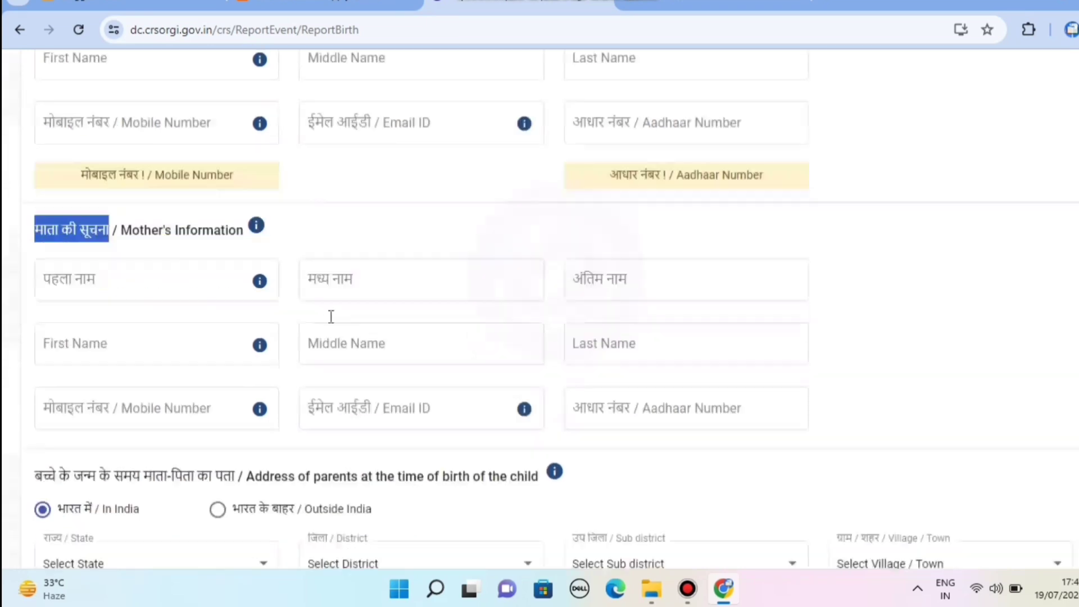
pyautogui.click(170, 244)
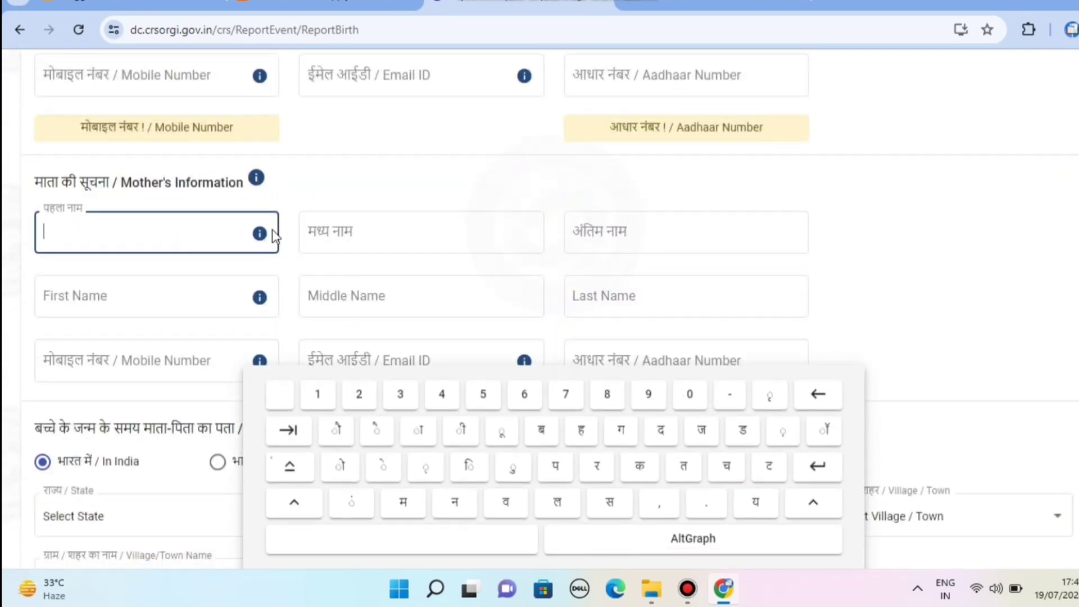
pyautogui.click(364, 229)
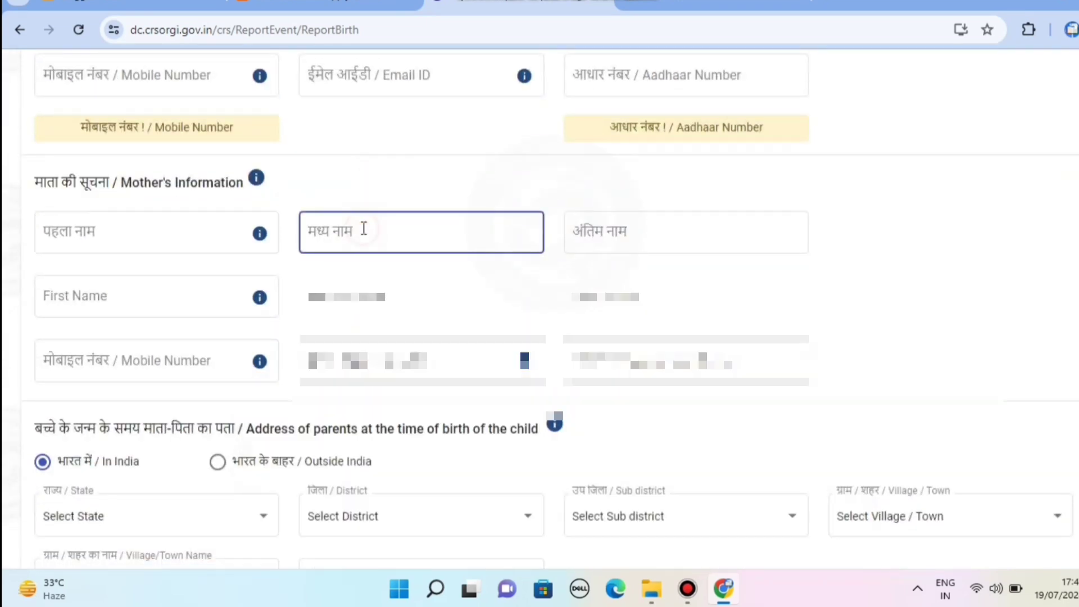
pyautogui.click(571, 227)
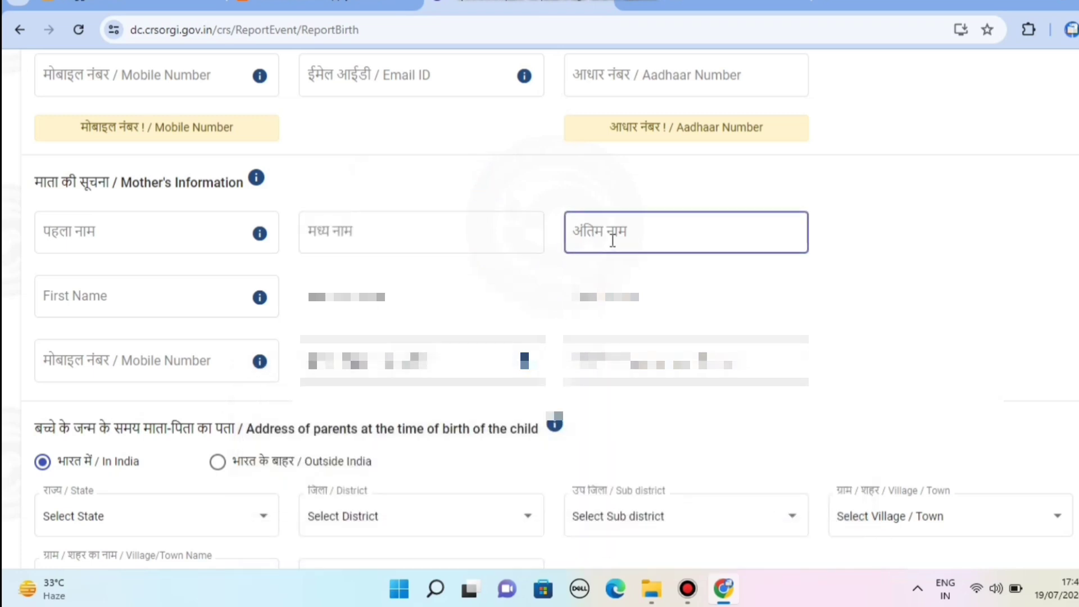
pyautogui.click(109, 288)
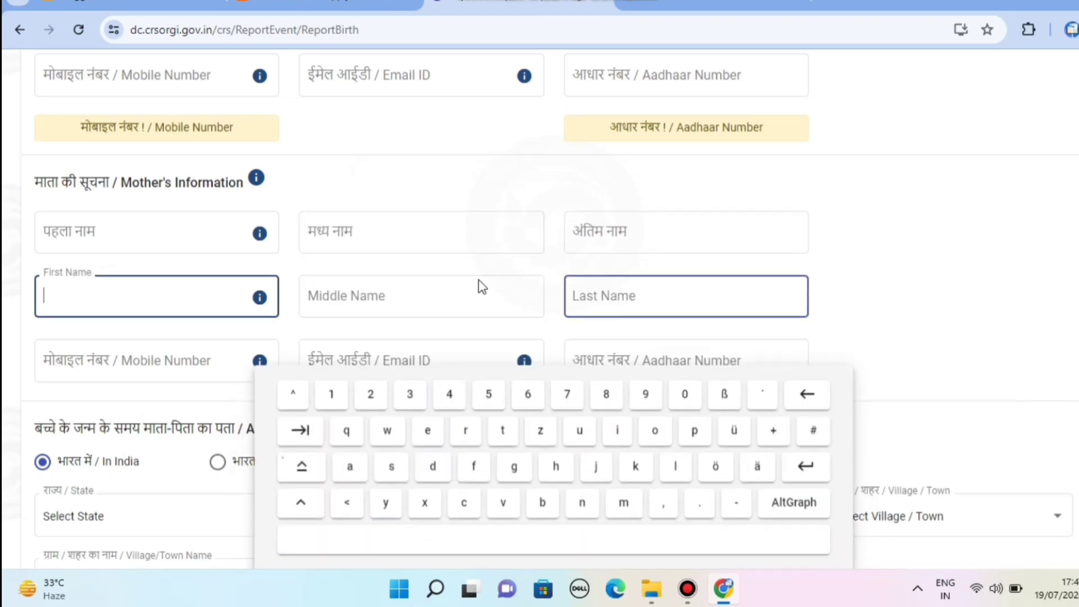
# Step: Look through the mother's mobile number, email ID and Aadhaar number entries
pyautogui.scroll(-3, 267, 281)
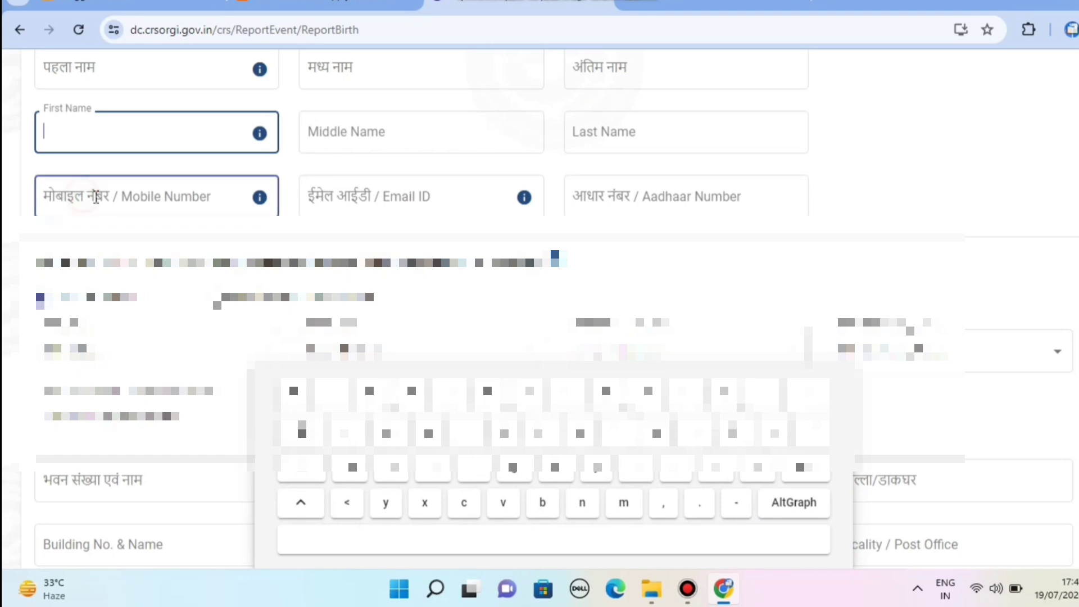
pyautogui.click(95, 197)
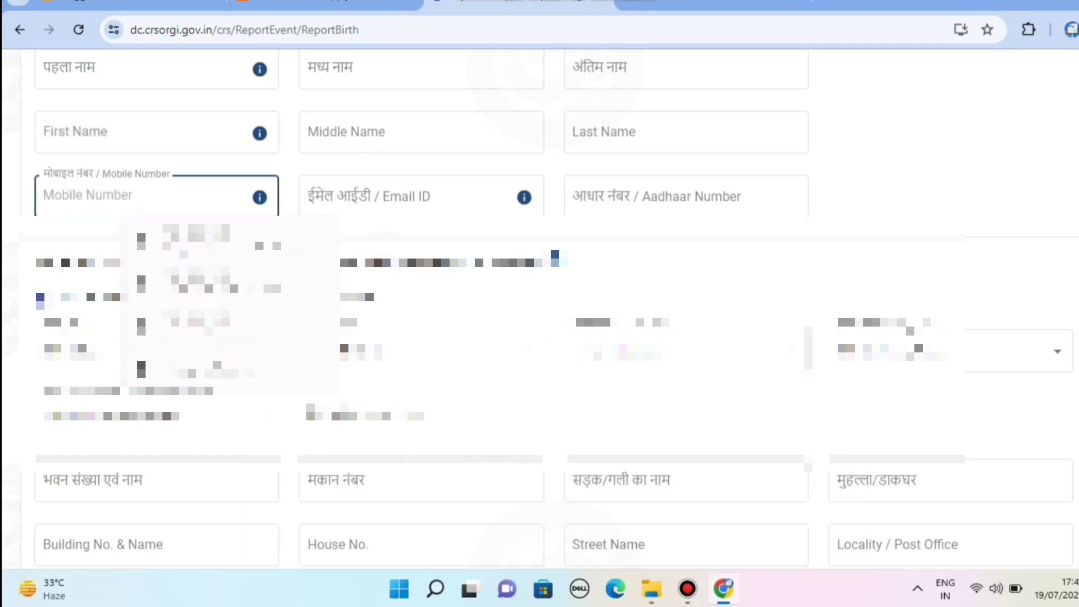
pyautogui.click(397, 200)
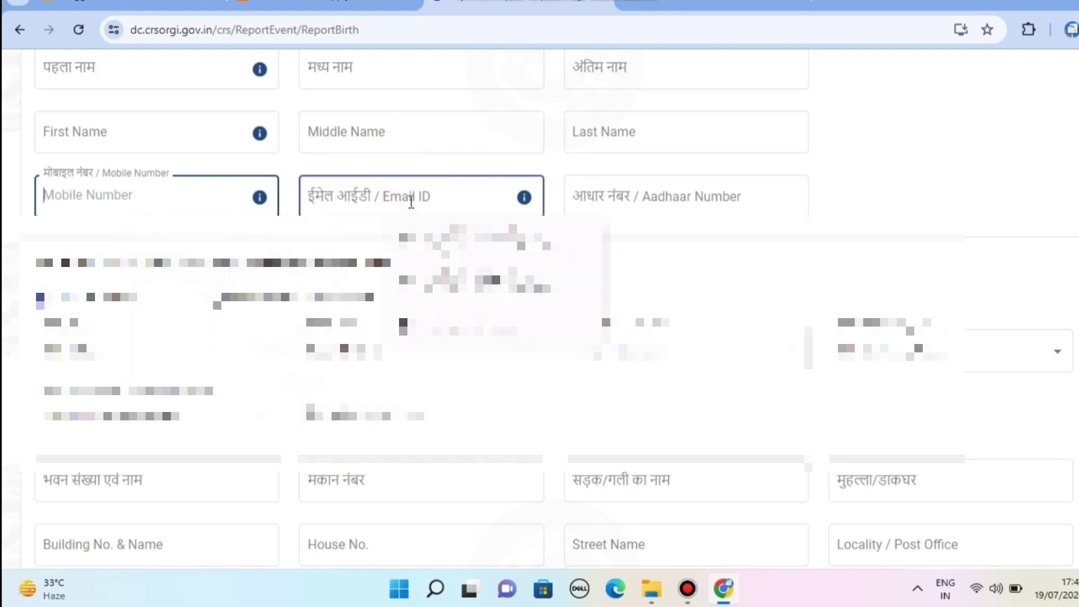
pyautogui.click(641, 196)
# Step: Set the parents' address at the time of birth to the state Uttar Pradesh and the district Bulandshahr
pyautogui.scroll(-1, 473, 217)
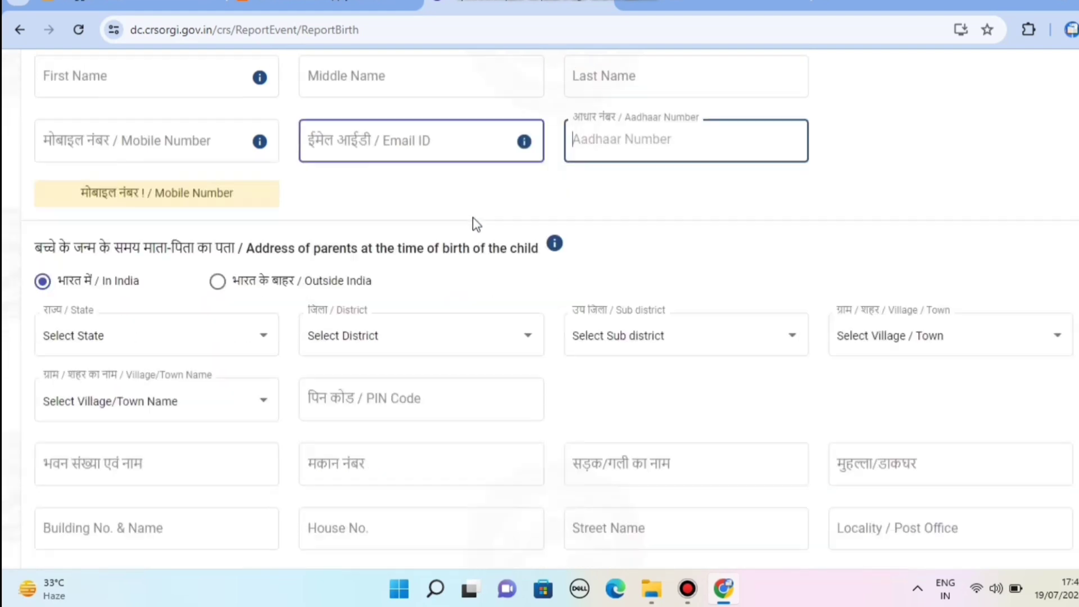
pyautogui.scroll(-2, 473, 217)
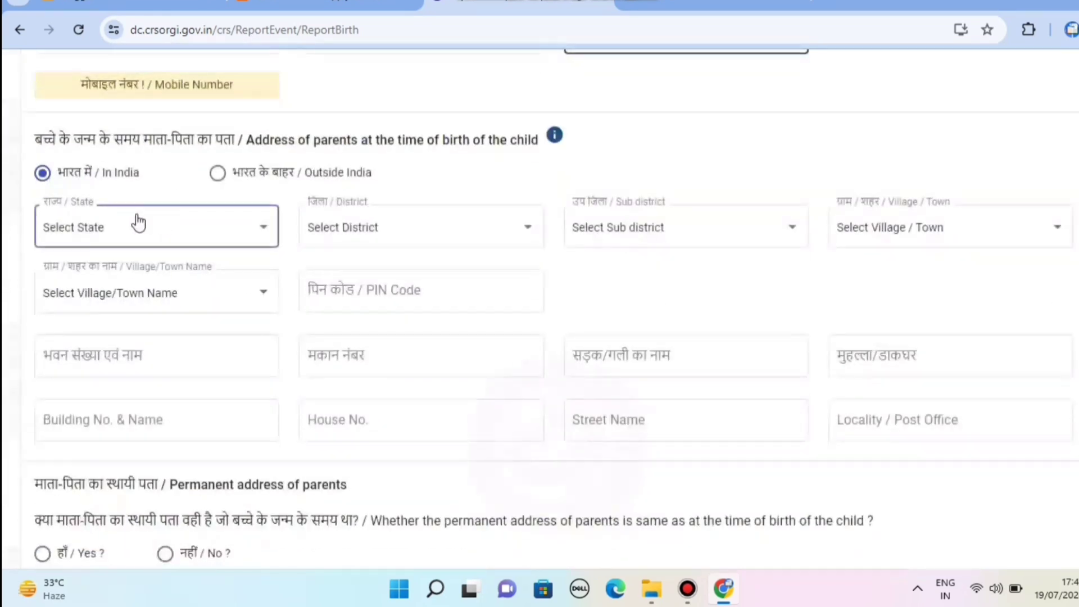
pyautogui.click(77, 166)
pyautogui.moveTo(33, 141); pyautogui.dragTo(213, 140)
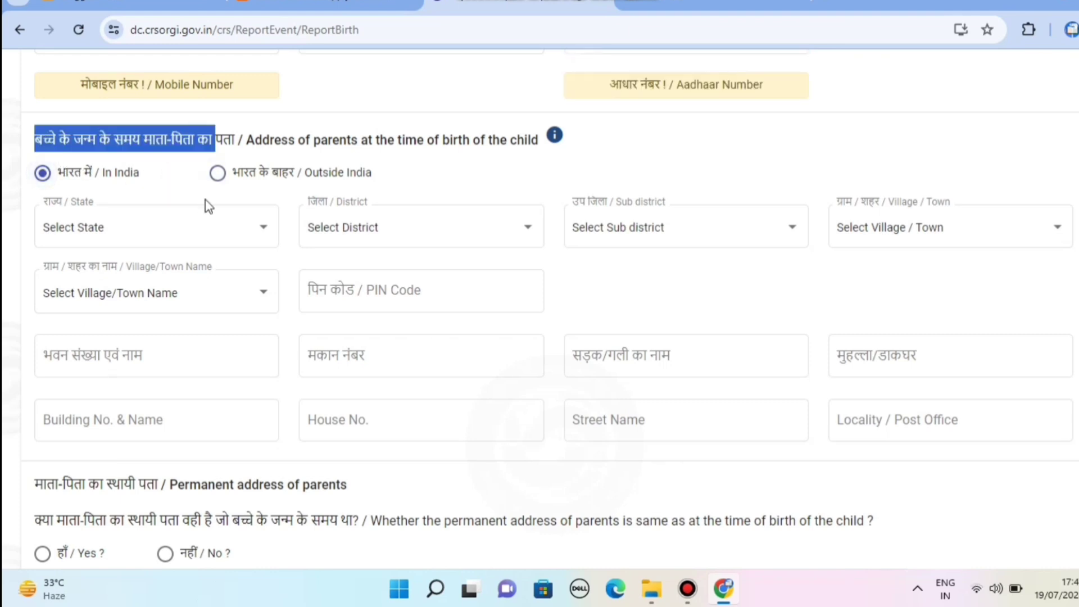
pyautogui.click(122, 242)
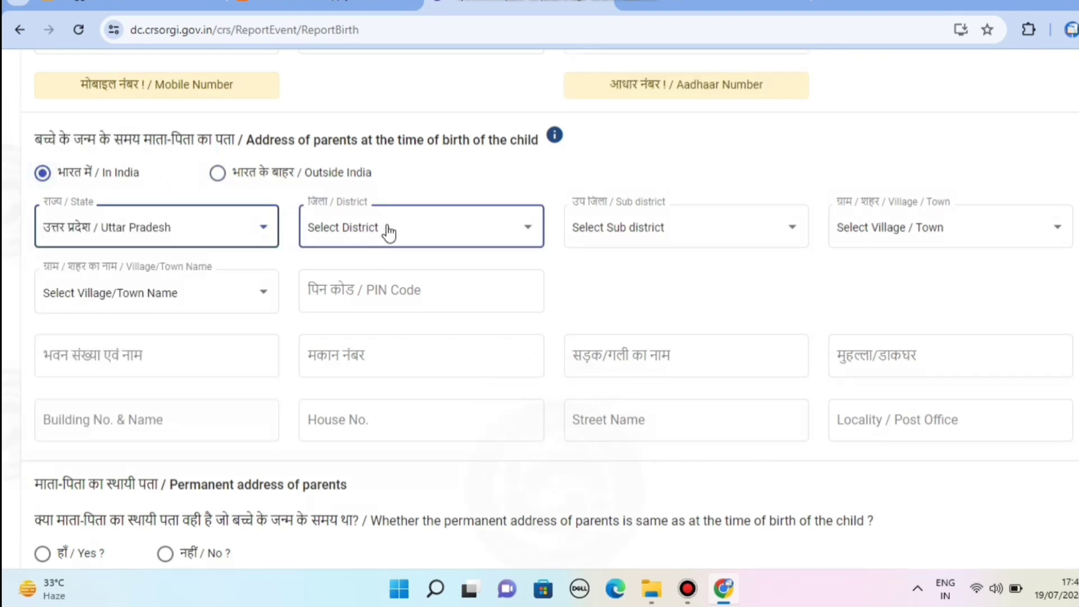
pyautogui.click(378, 236)
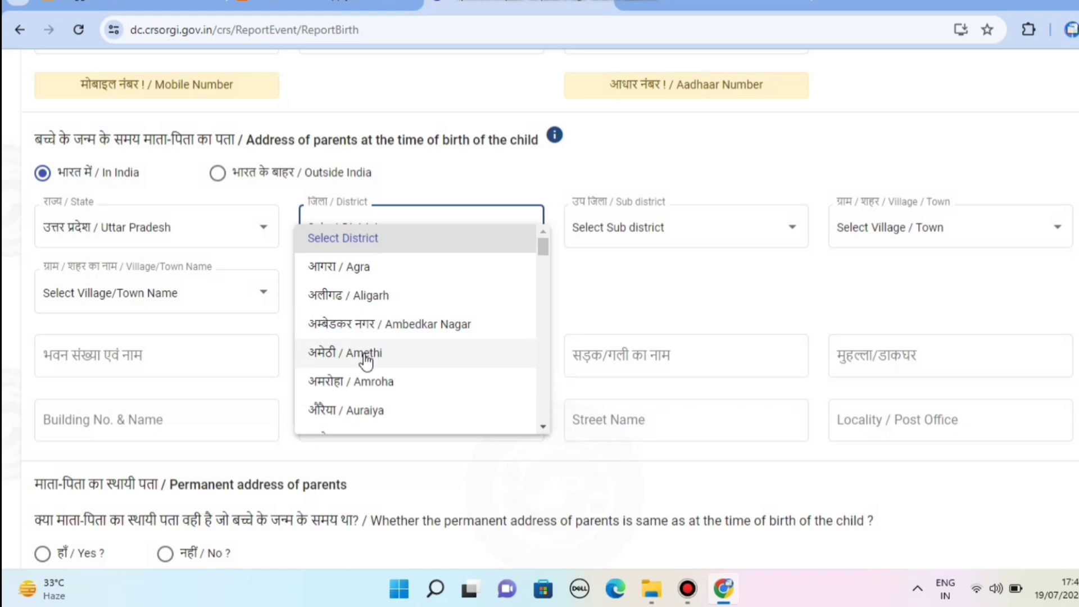
pyautogui.scroll(-1, 373, 352)
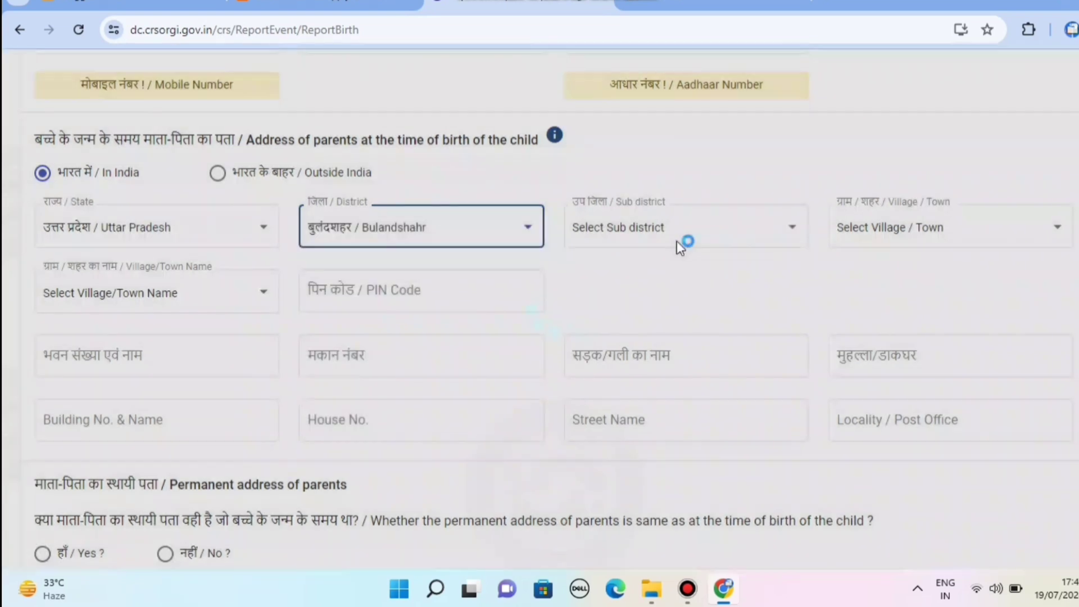
# Step: Set the parents' address at birth to sub district Khurja, type Village, and village name Asagarpur
pyautogui.click(680, 243)
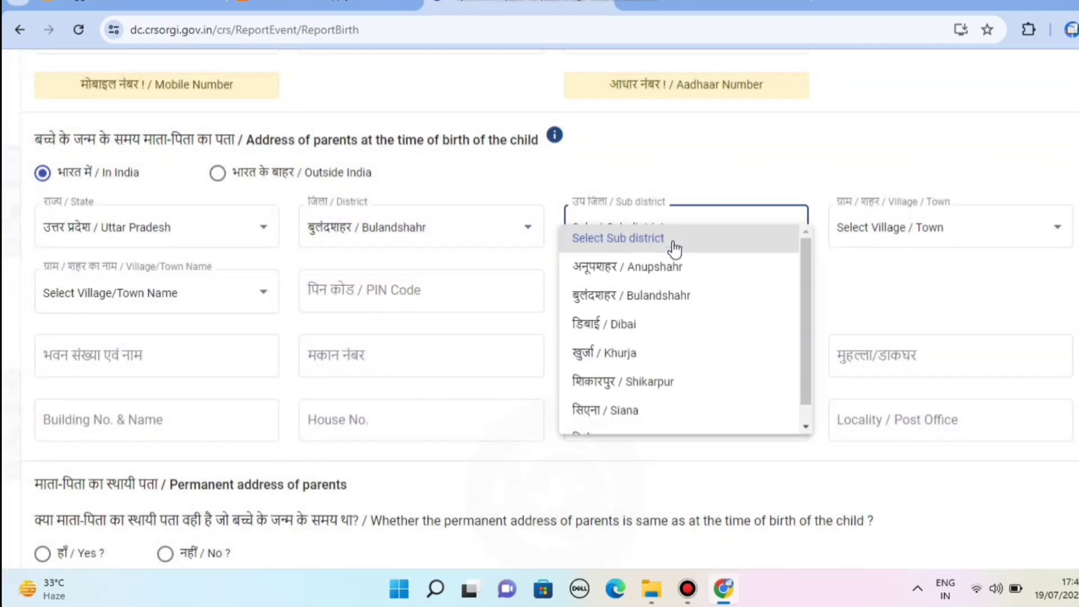
pyautogui.click(612, 352)
pyautogui.click(879, 239)
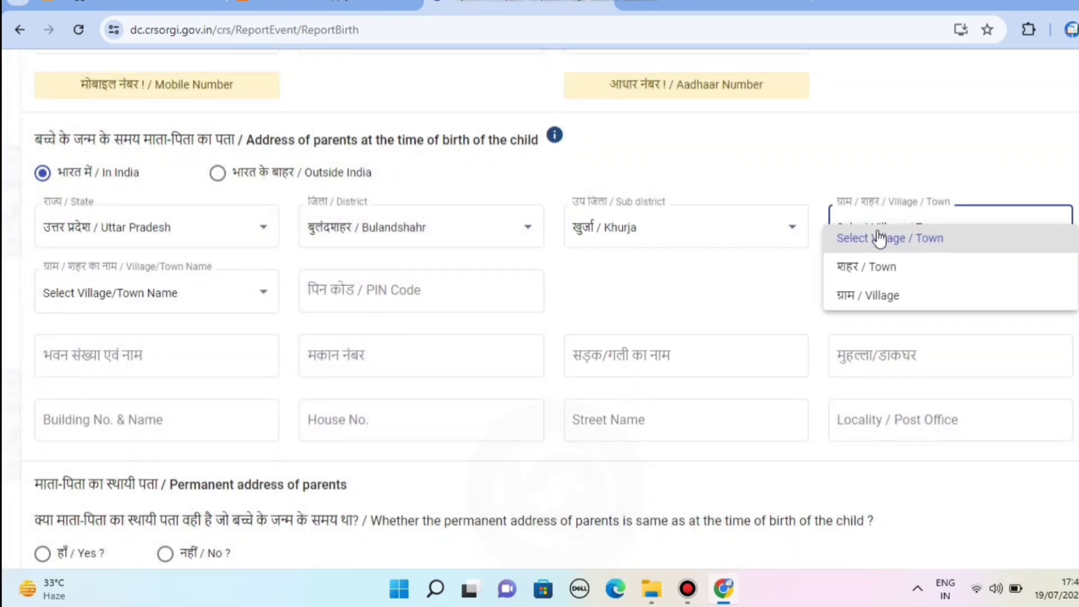
pyautogui.click(865, 295)
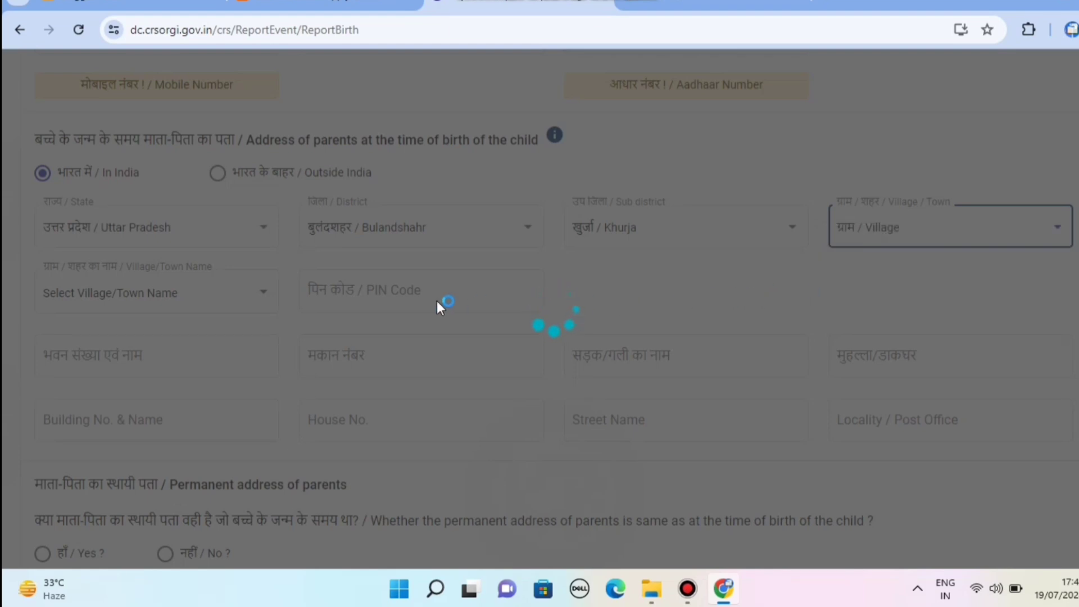
pyautogui.click(171, 293)
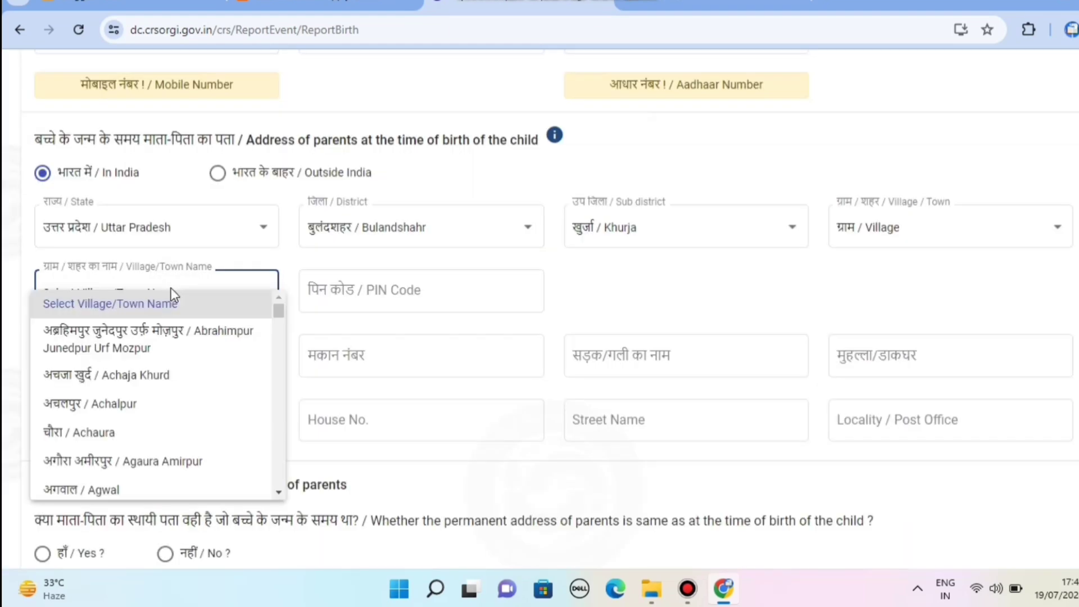
pyautogui.click(108, 409)
# Step: Look through the PIN code entry and the Hindi building, house number, street and locality entries of the parents' address
pyautogui.click(393, 291)
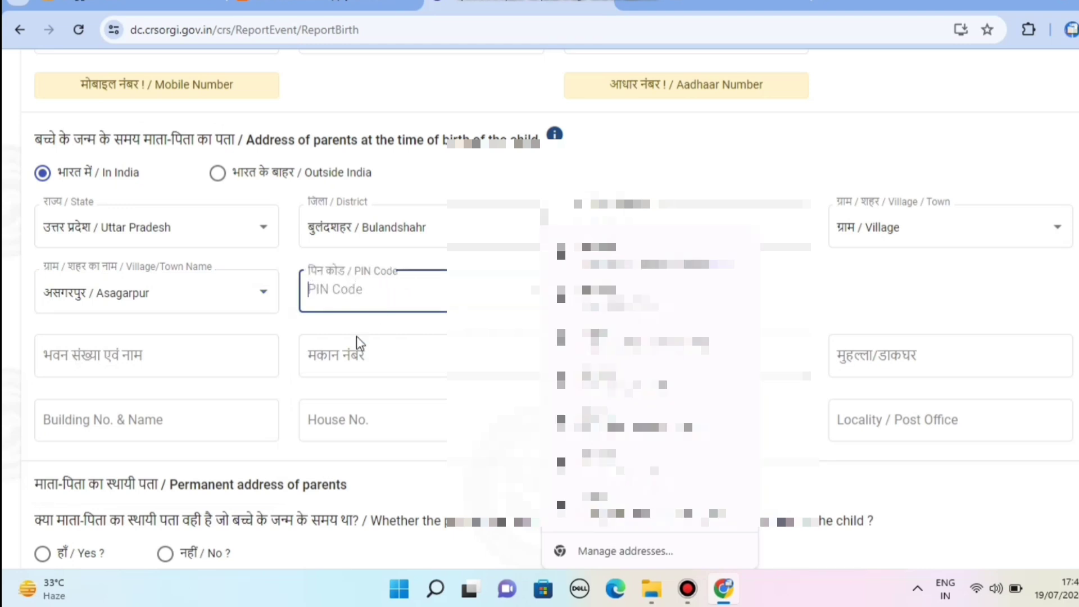
pyautogui.click(91, 349)
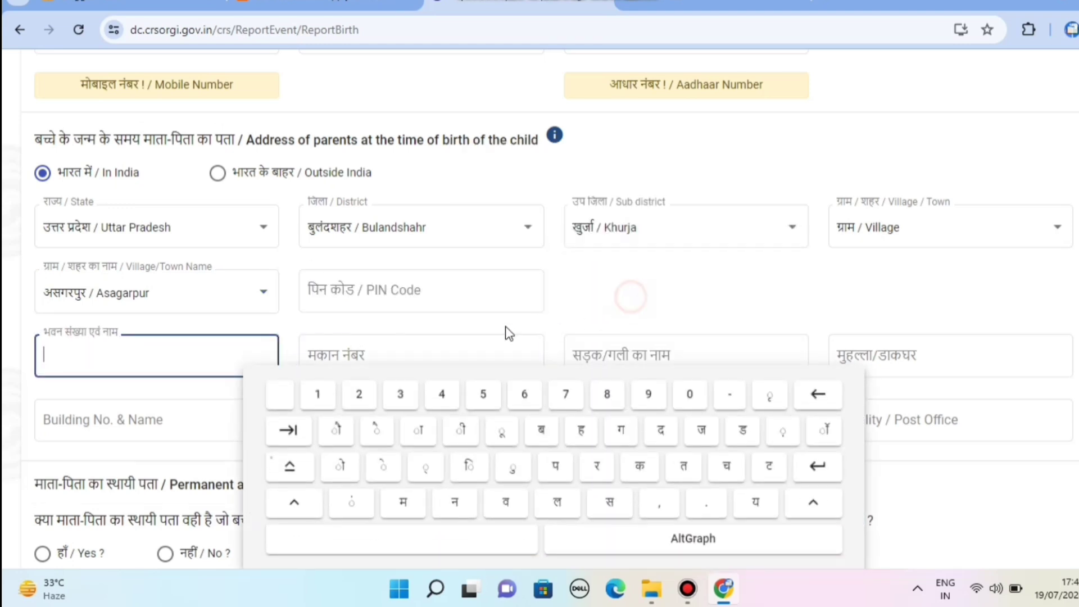
pyautogui.click(415, 343)
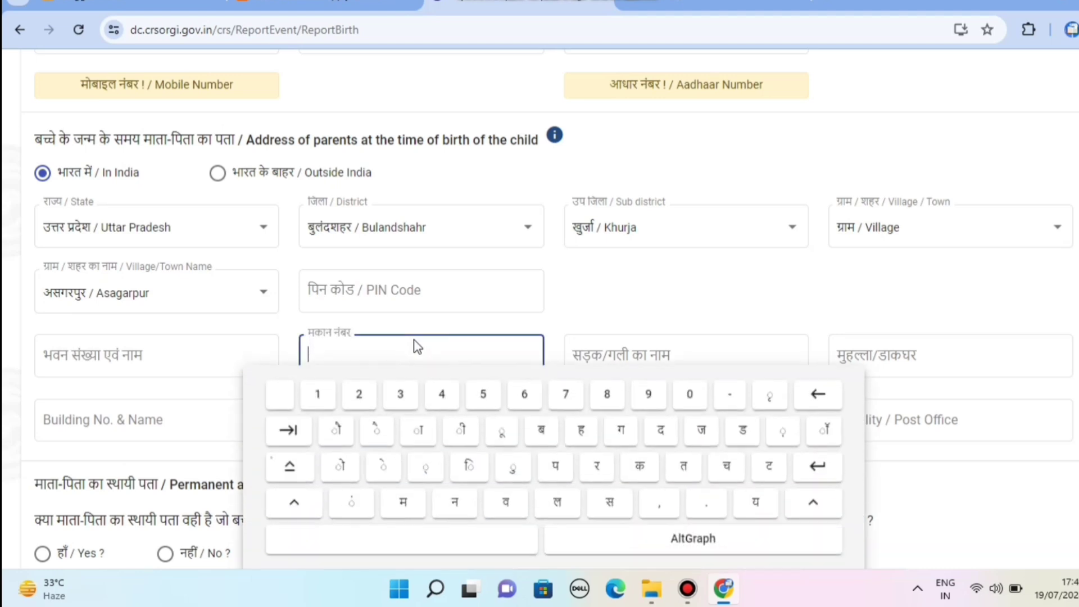
pyautogui.click(695, 307)
pyautogui.click(605, 363)
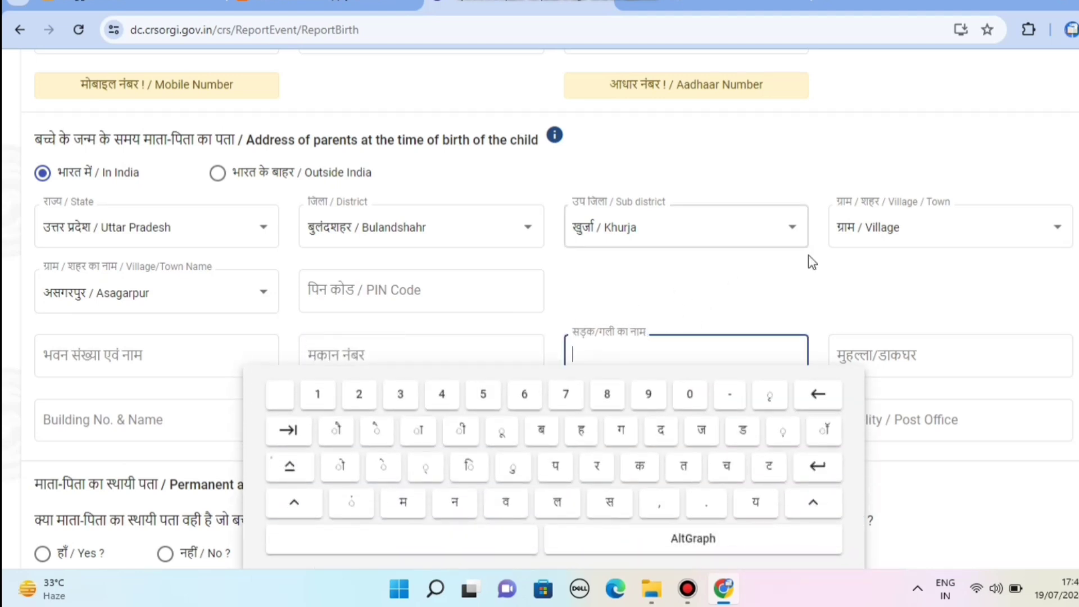
pyautogui.click(876, 308)
pyautogui.click(880, 345)
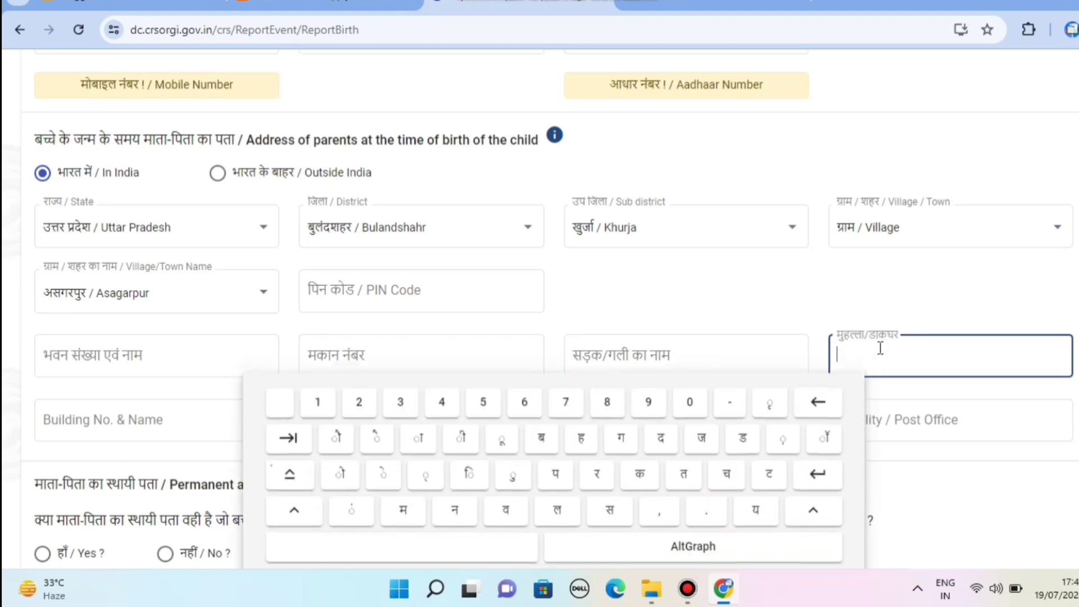
# Step: Answer Yes to whether the parents' permanent address is the same as at the time of the child's birth
pyautogui.scroll(-3, 505, 393)
pyautogui.moveTo(148, 320); pyautogui.dragTo(34, 321)
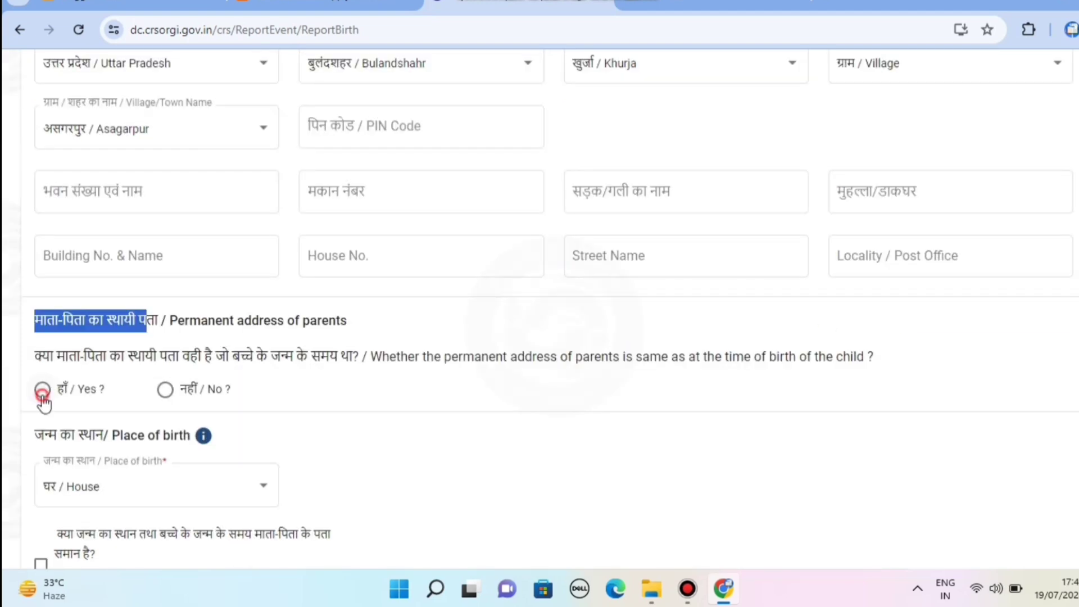
pyautogui.click(43, 391)
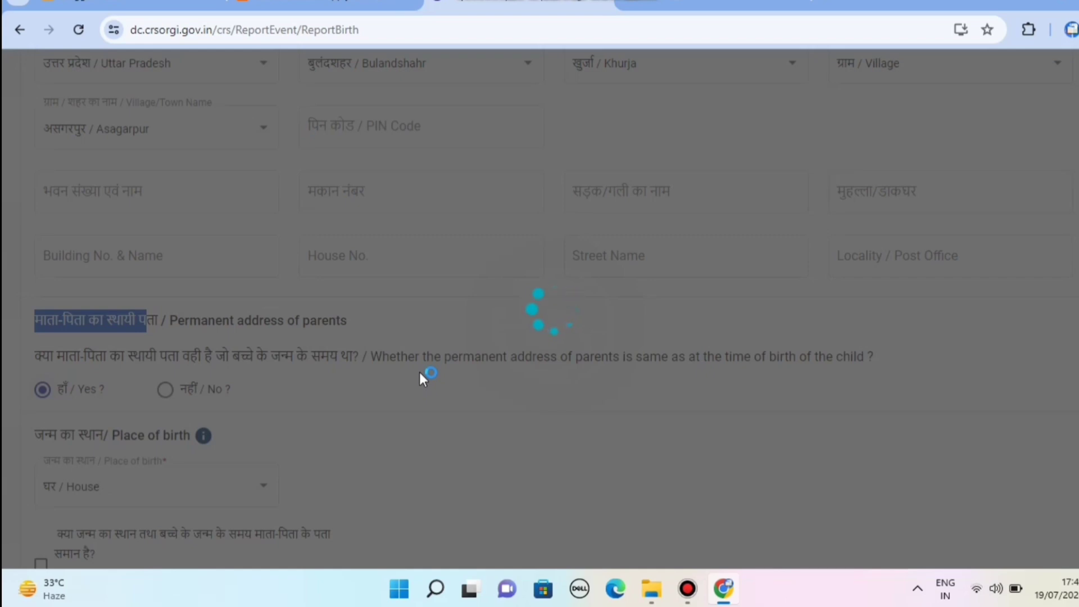
# Step: Review the place of birth options and choose House
pyautogui.scroll(-3, 419, 372)
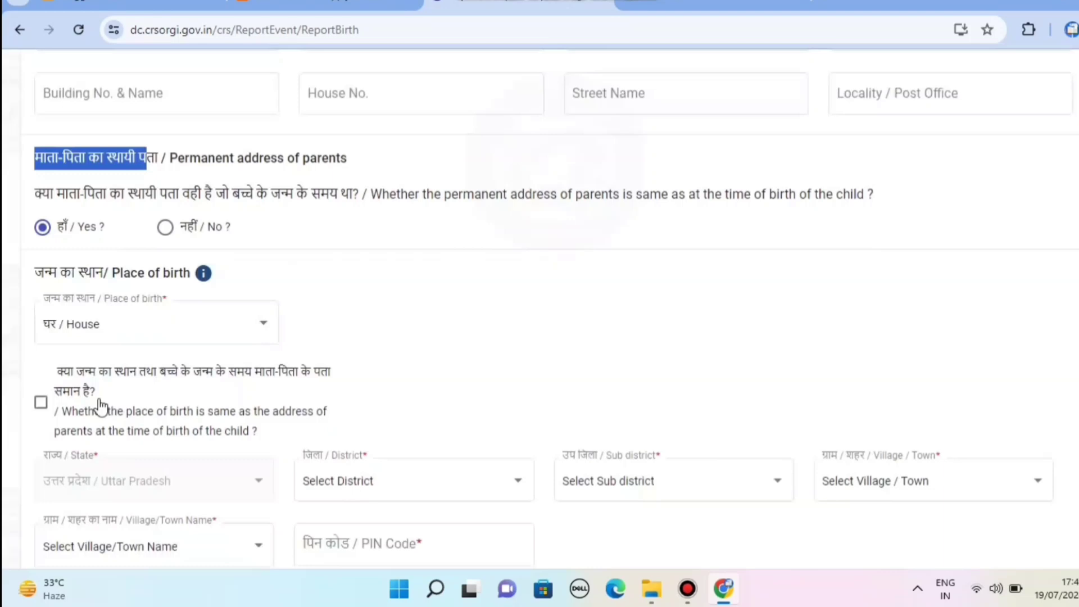
pyautogui.click(167, 327)
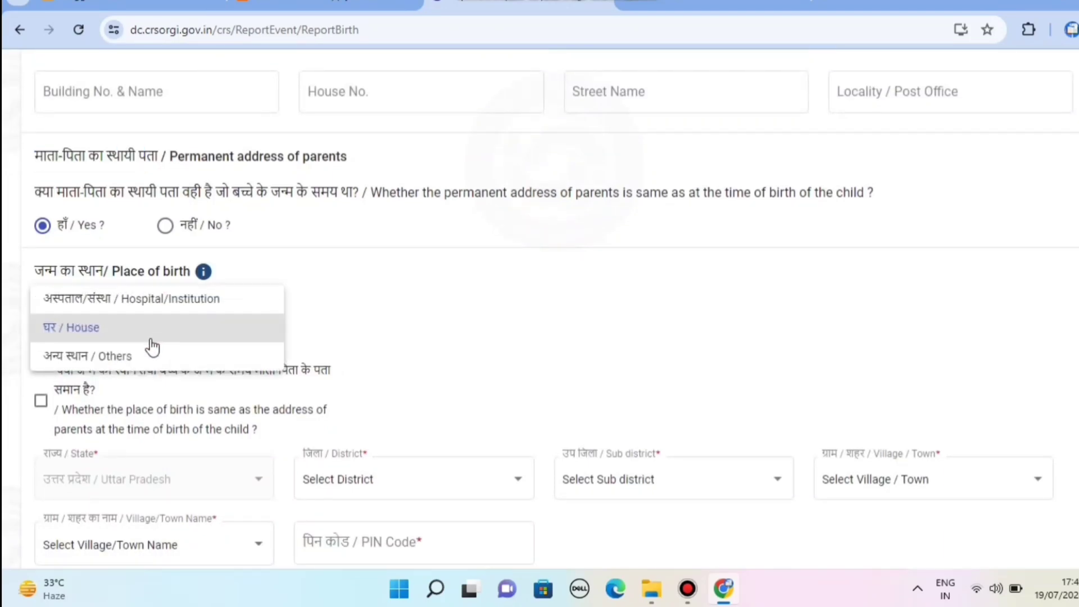
pyautogui.click(105, 340)
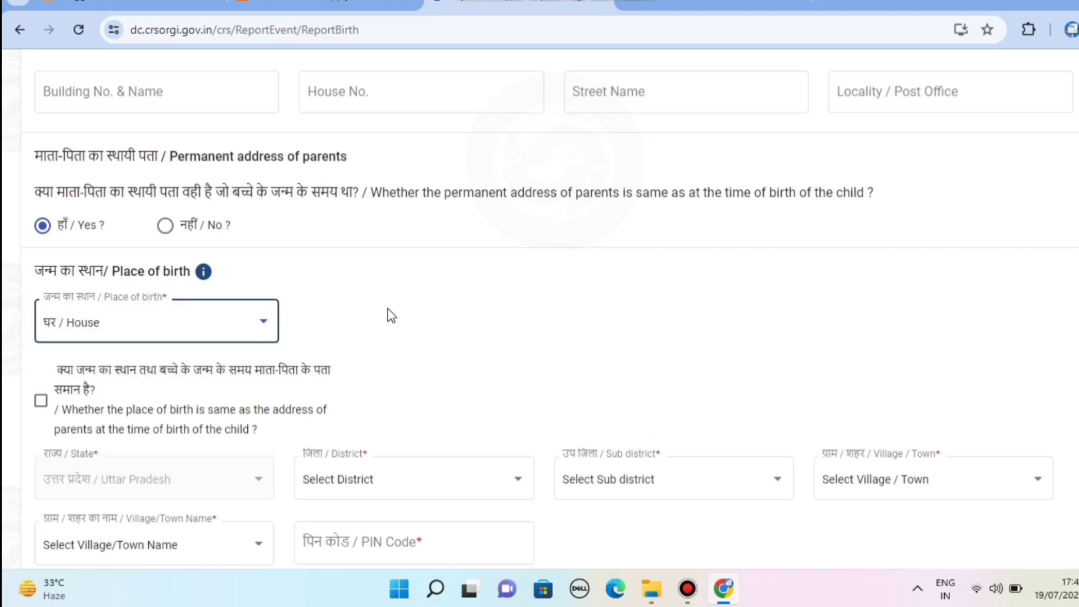
# Step: Try marking the place of birth as the same as the parents' address at the time of birth, and clear the mark again
pyautogui.click(40, 400)
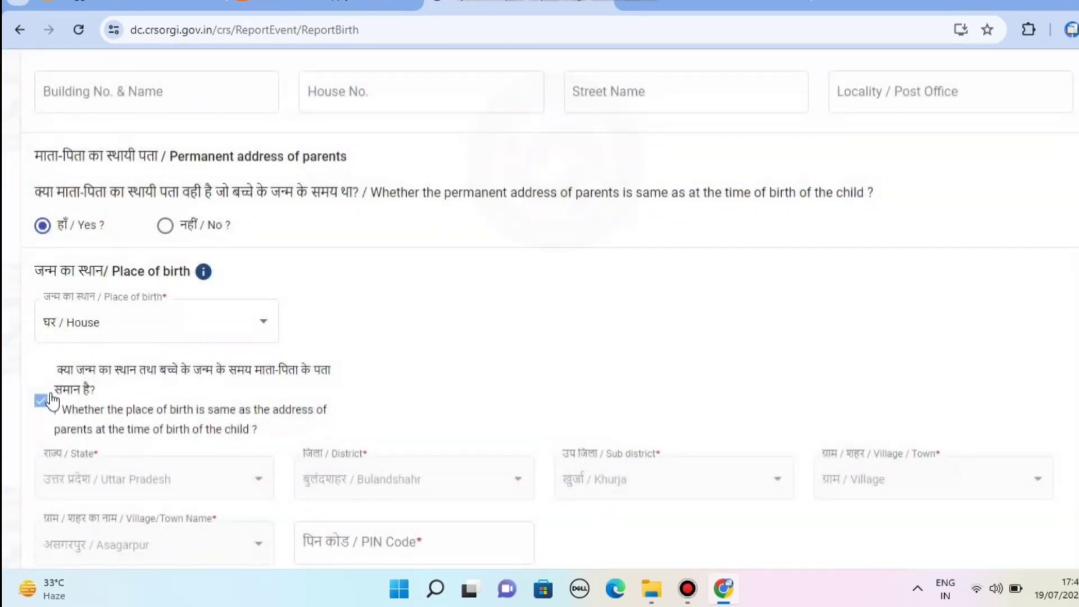
pyautogui.click(50, 400)
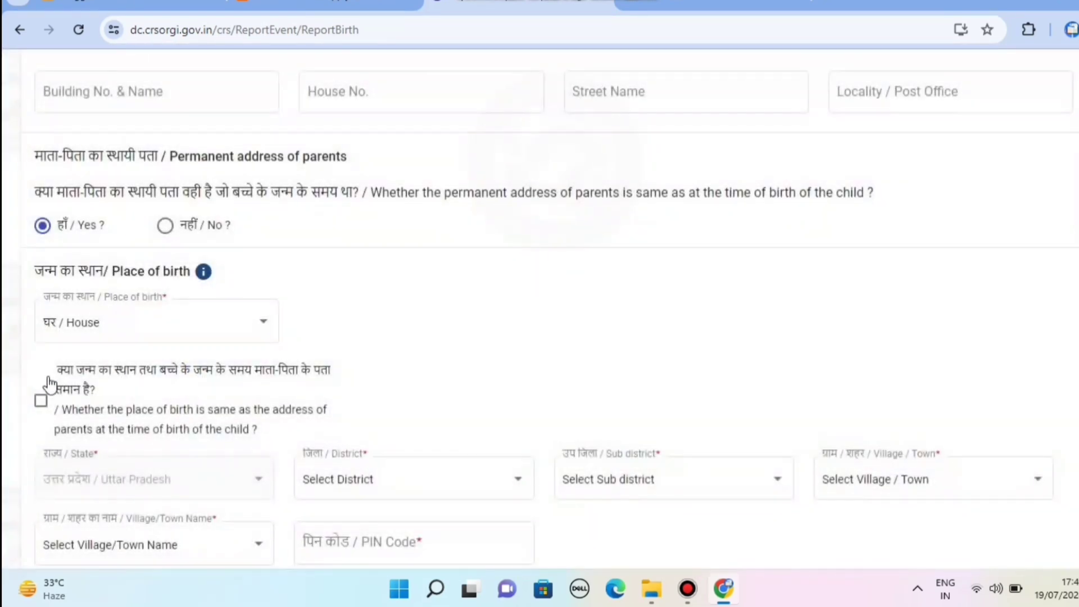
# Step: Mark the place of birth as the same as the parents' address, and copy that address as the mother's town or village of residence
pyautogui.click(93, 377)
pyautogui.scroll(-7, 140, 393)
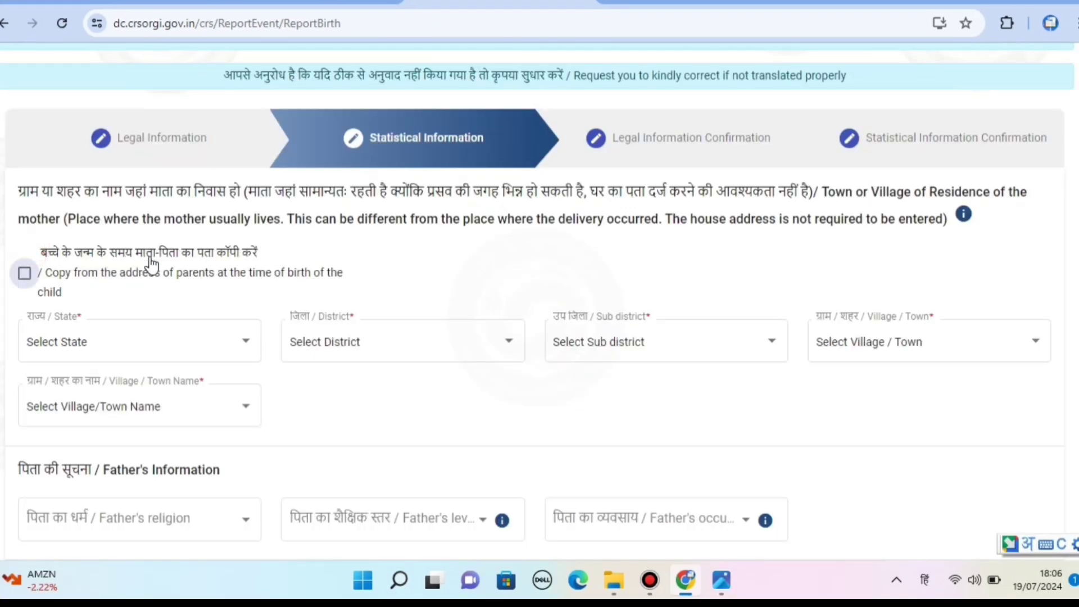
pyautogui.click(251, 252)
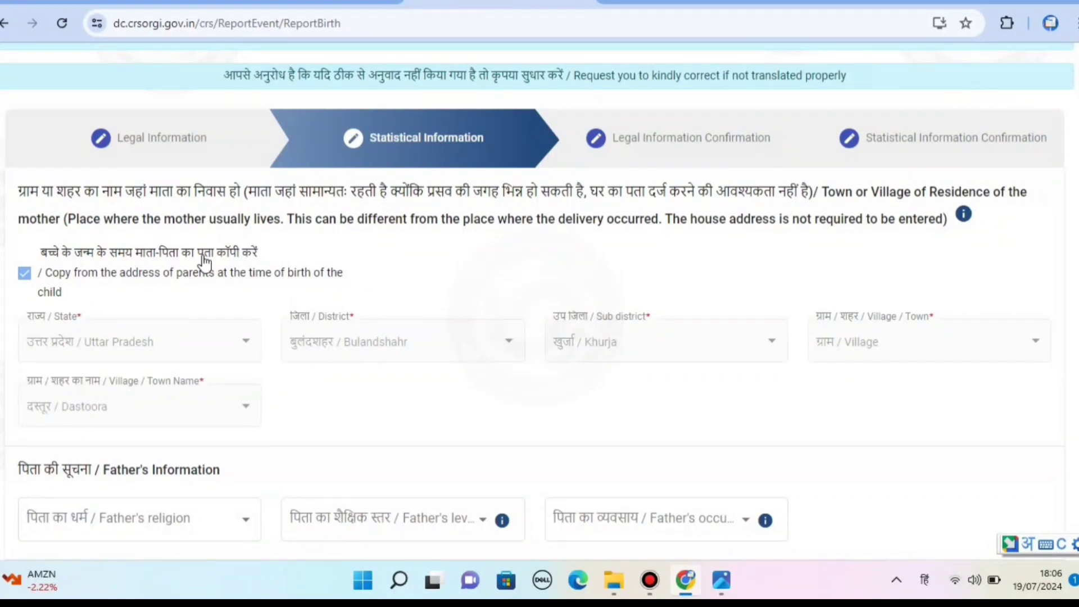
# Step: Fill in the father's information with religion Hindu, education level Class 12 and occupation Agriculture Labourer
pyautogui.scroll(-3, 414, 257)
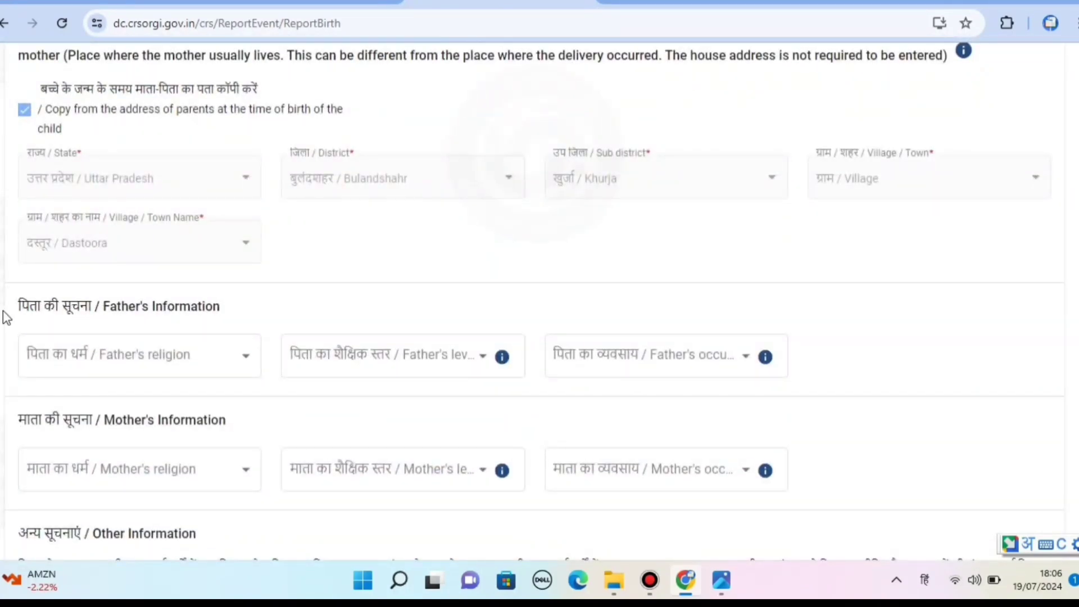
pyautogui.moveTo(14, 312); pyautogui.dragTo(83, 309)
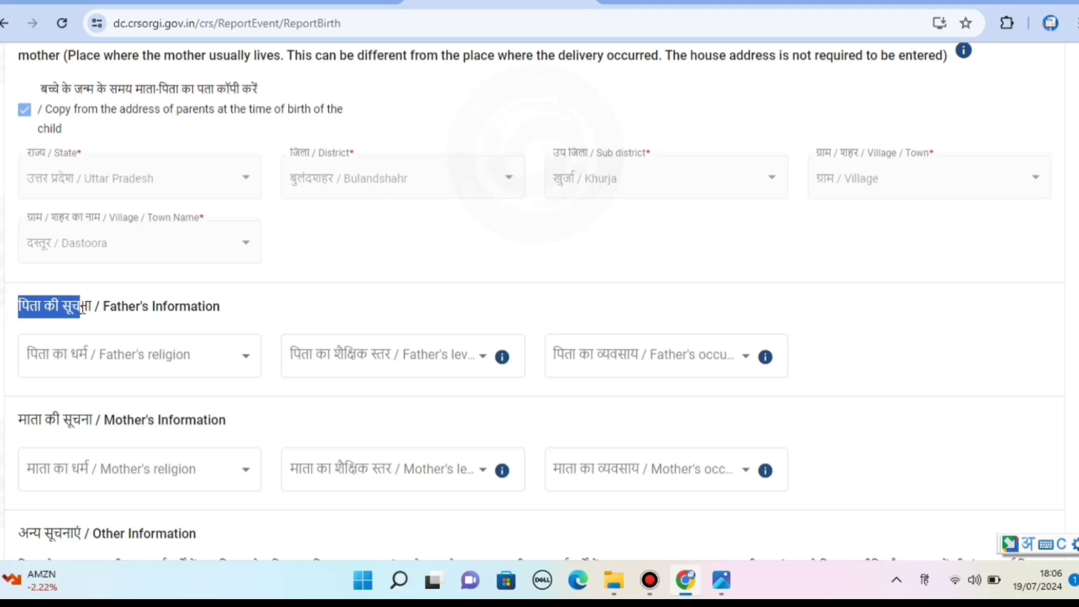
pyautogui.click(116, 364)
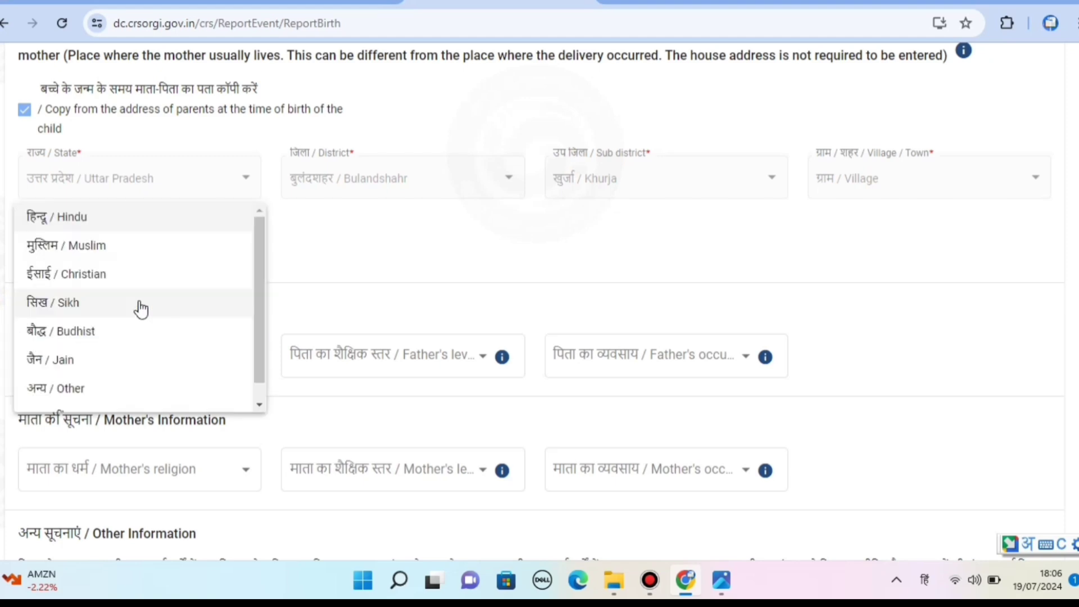
pyautogui.click(50, 215)
pyautogui.click(350, 357)
pyautogui.click(350, 357)
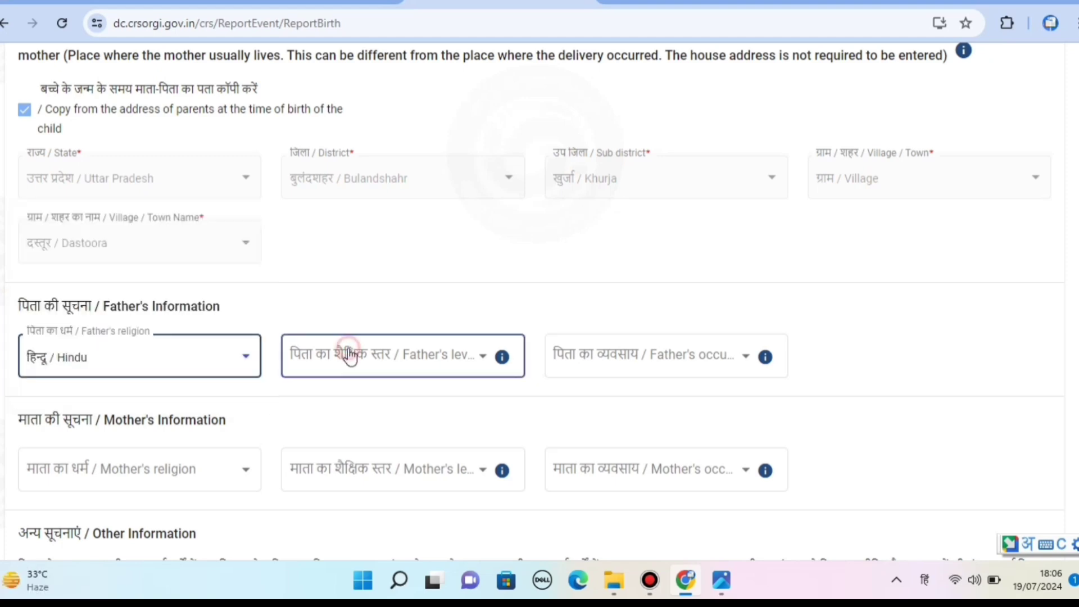
pyautogui.scroll(-3, 350, 313)
pyautogui.click(348, 245)
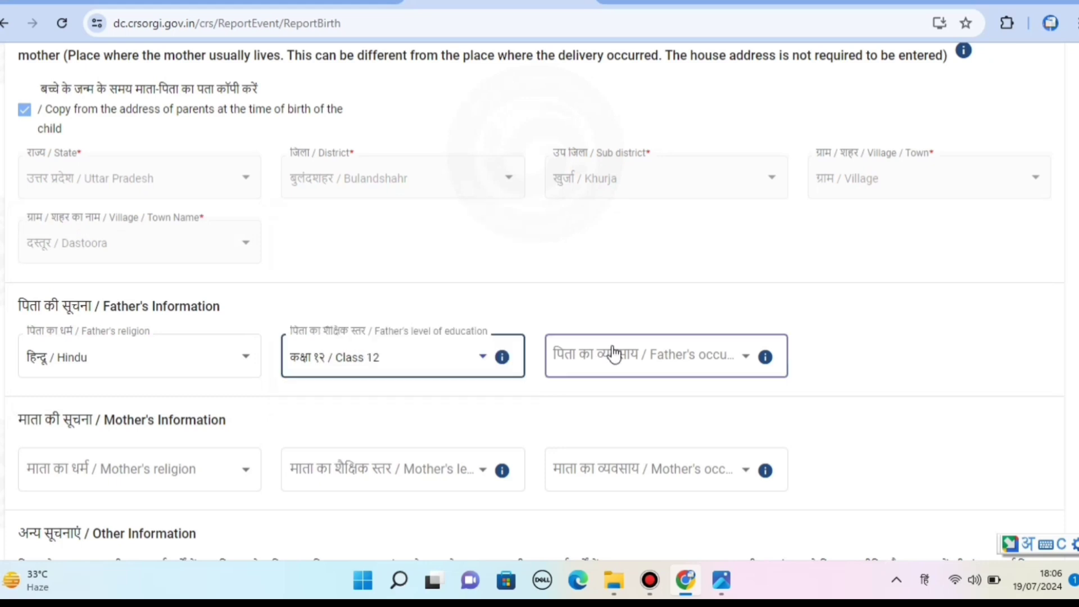
pyautogui.click(614, 357)
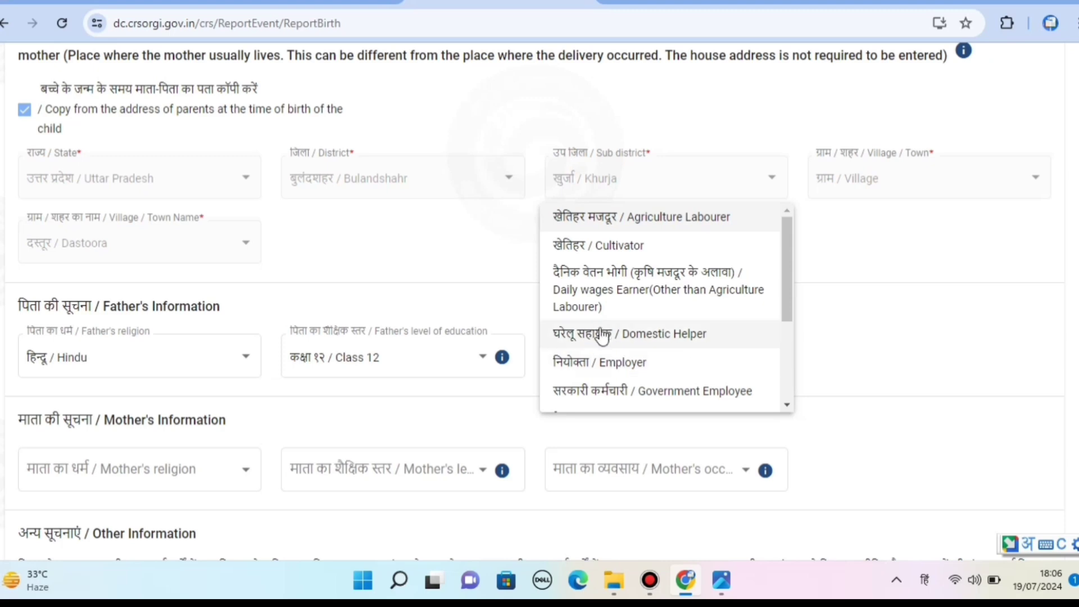
pyautogui.click(618, 218)
# Step: Fill in the mother's information with religion Hindu, education level Class 5 and occupation Domestic Helper
pyautogui.scroll(-3, 71, 322)
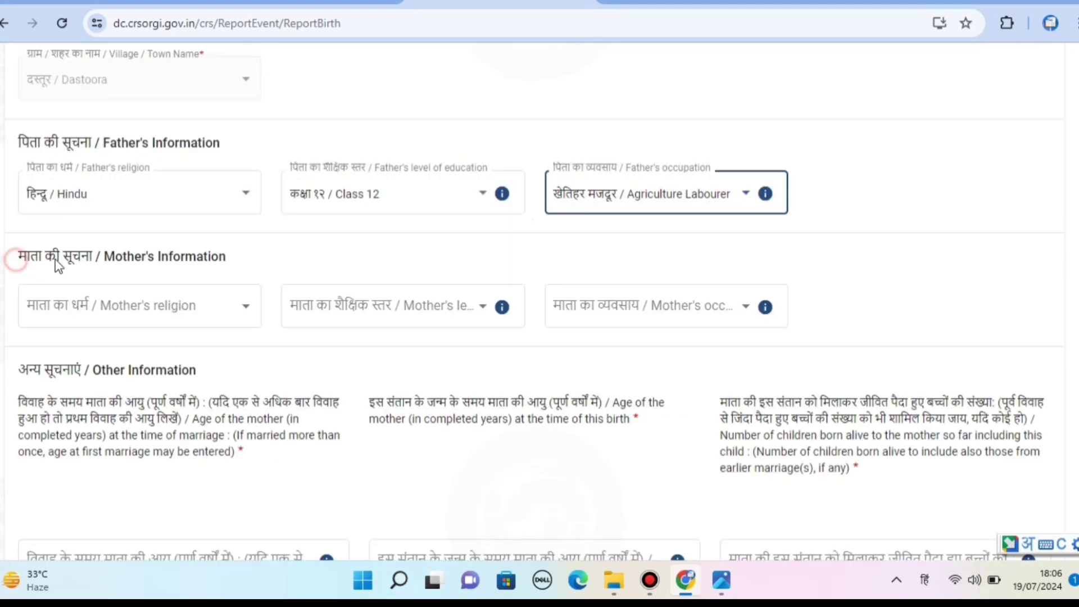
pyautogui.moveTo(14, 259); pyautogui.dragTo(94, 260)
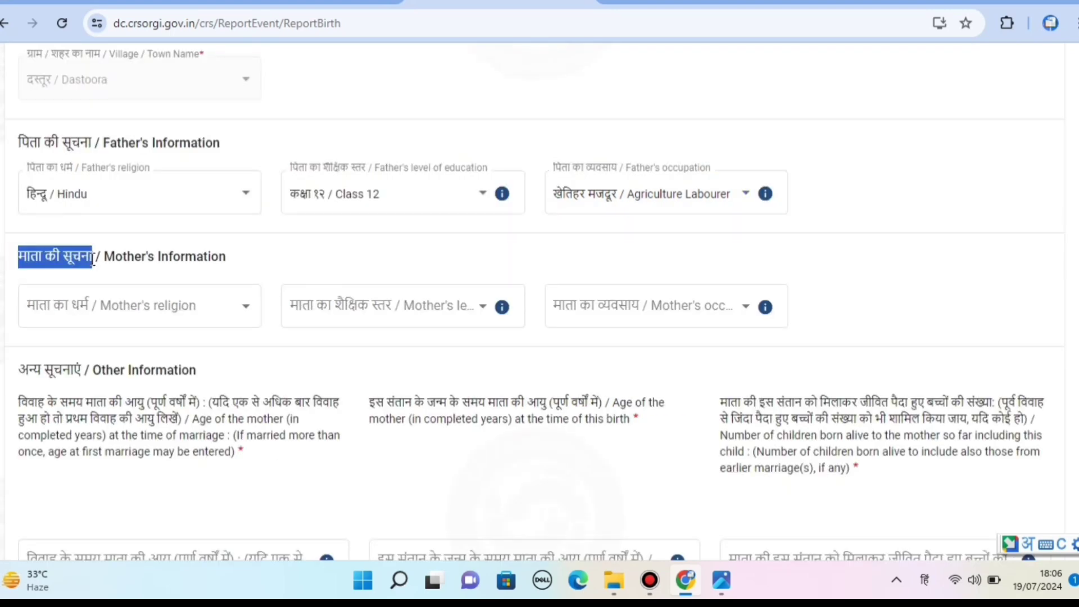
pyautogui.click(146, 324)
pyautogui.click(146, 323)
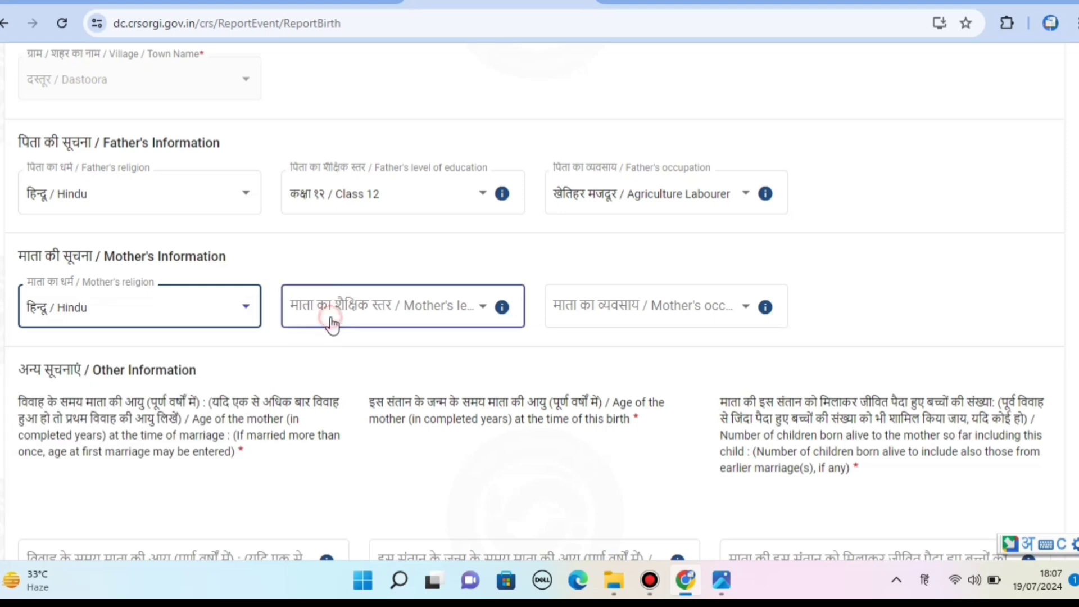
pyautogui.click(330, 321)
pyautogui.click(338, 460)
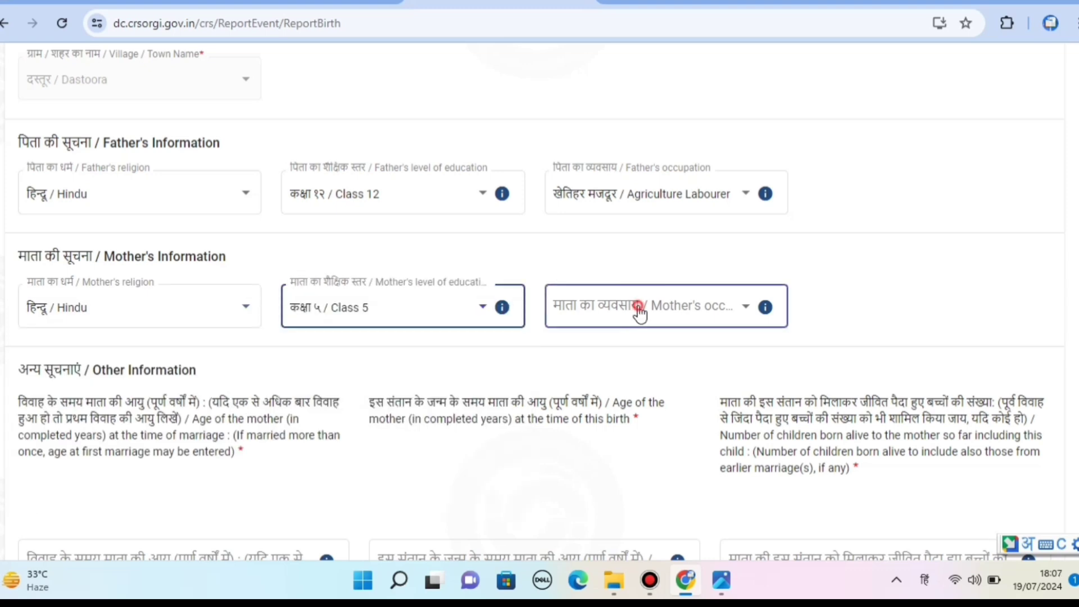
pyautogui.click(638, 306)
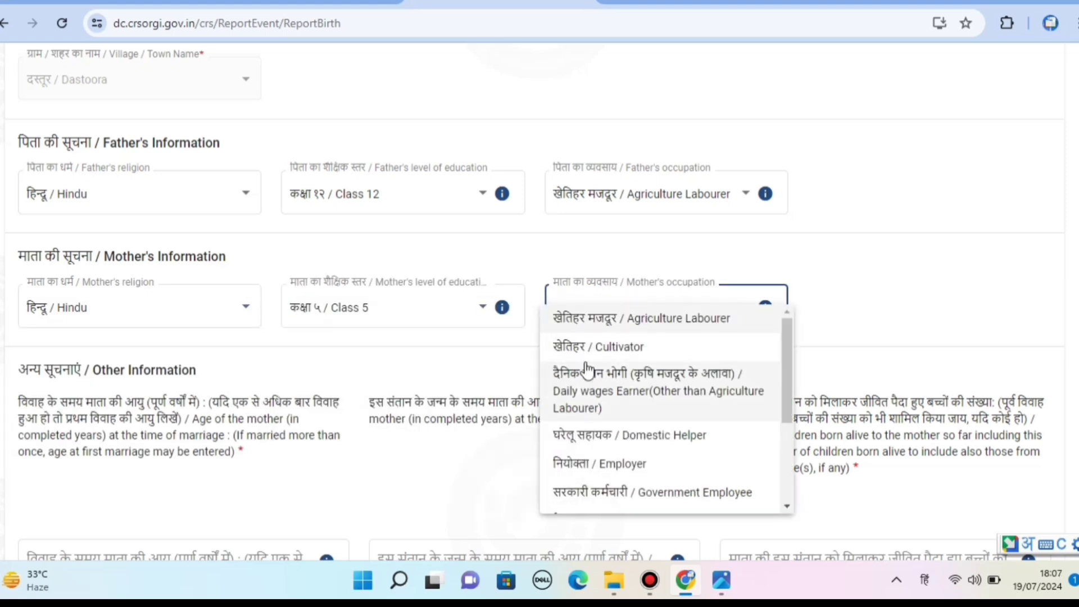
pyautogui.click(629, 435)
# Step: Enter the mother's age as 25 at marriage and 27 at this birth, with 1 child born alive so far
pyautogui.scroll(-3, 281, 337)
pyautogui.moveTo(19, 240); pyautogui.dragTo(251, 246)
pyautogui.click(152, 402)
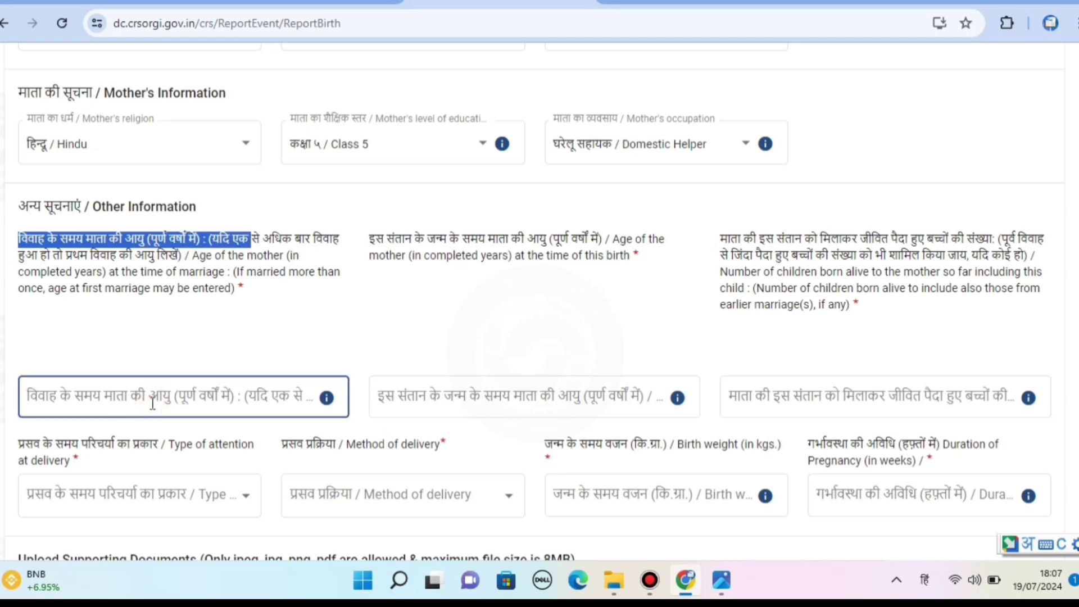
pyautogui.click(153, 403)
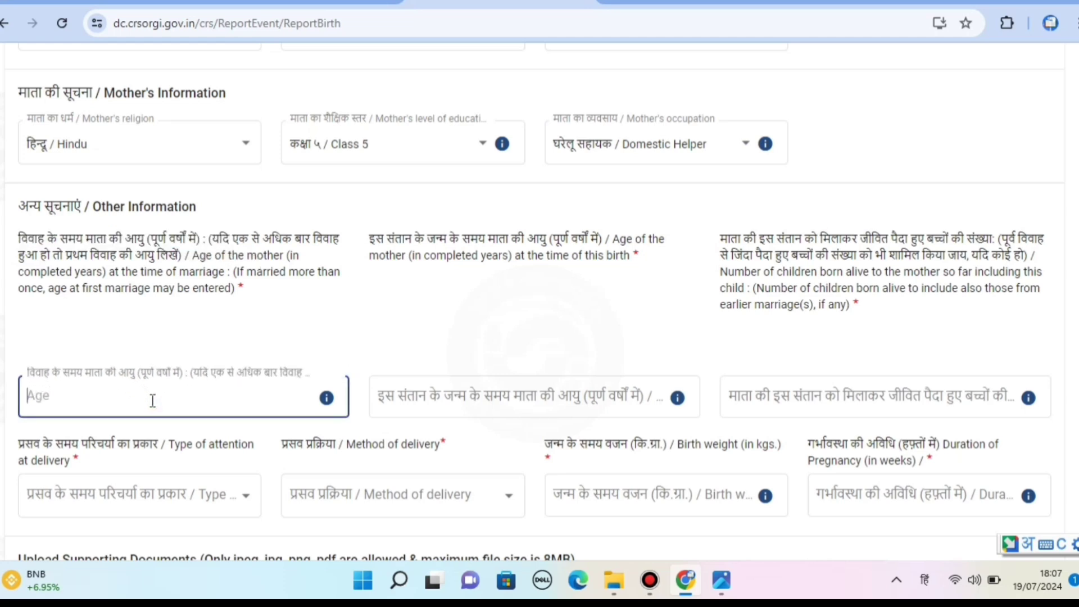
pyautogui.write('25')
pyautogui.click(477, 393)
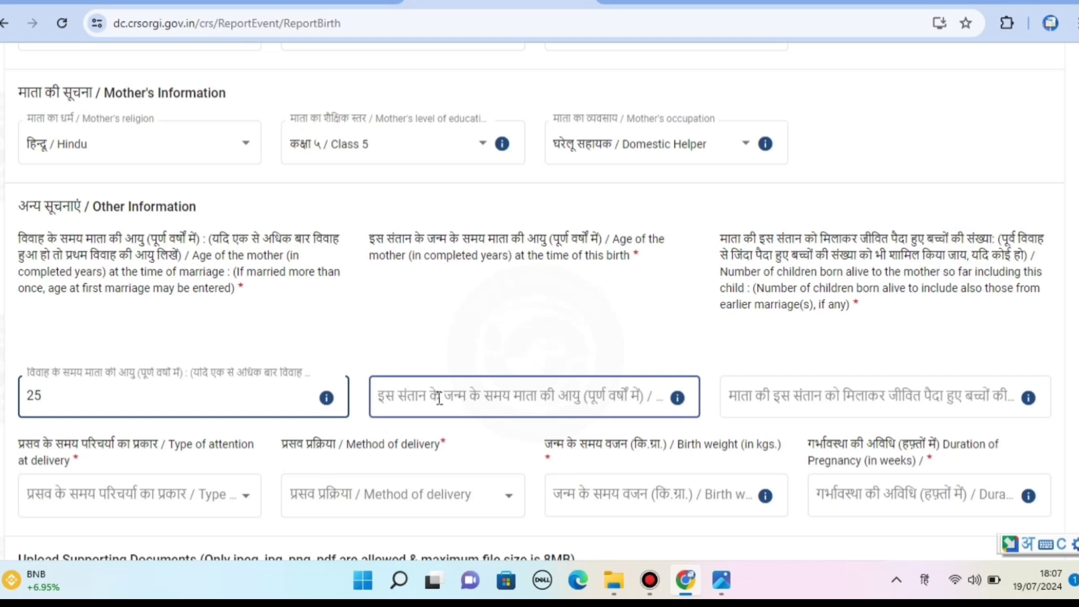
pyautogui.click(509, 401)
pyautogui.write('27')
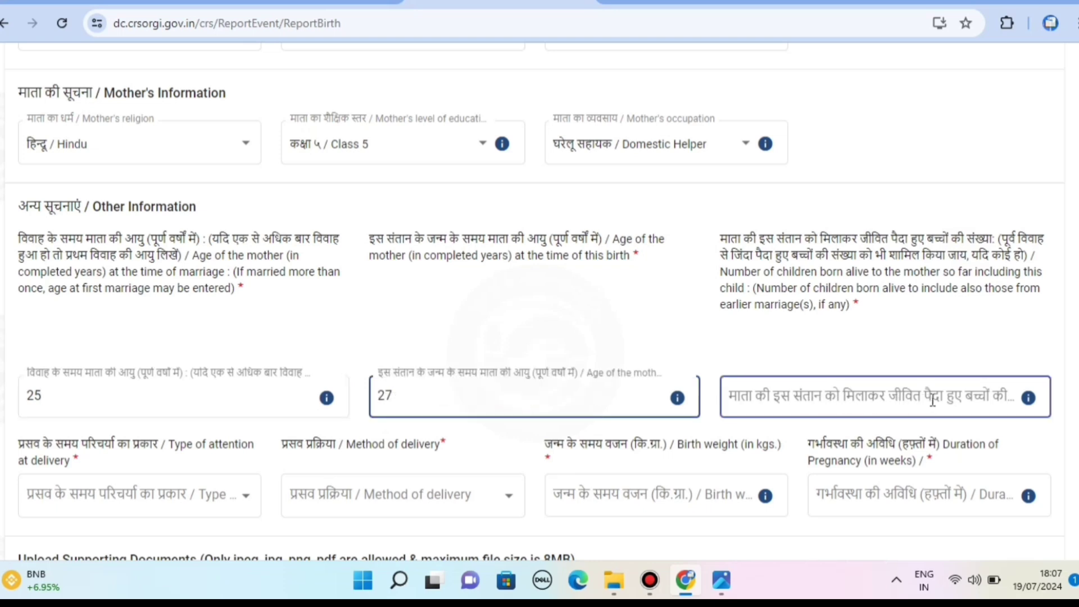
pyautogui.click(910, 400)
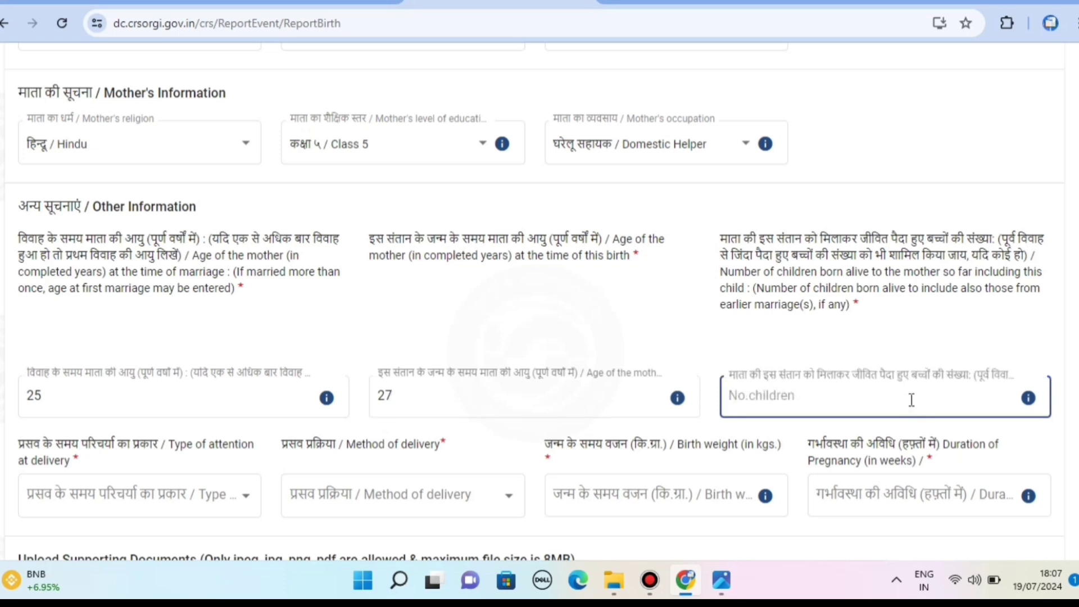
pyautogui.write('1')
# Step: Set attention at delivery to Relatives or others, method to Normal and birth weight to 3 kg, and open the pregnancy duration for entry
pyautogui.scroll(-3, 873, 398)
pyautogui.click(83, 335)
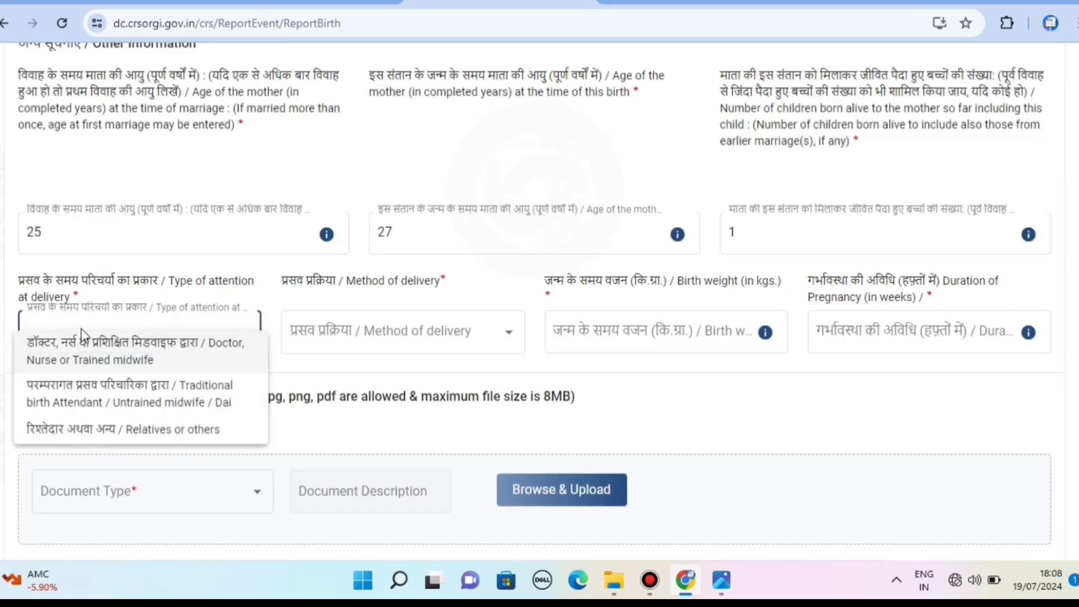
pyautogui.click(123, 429)
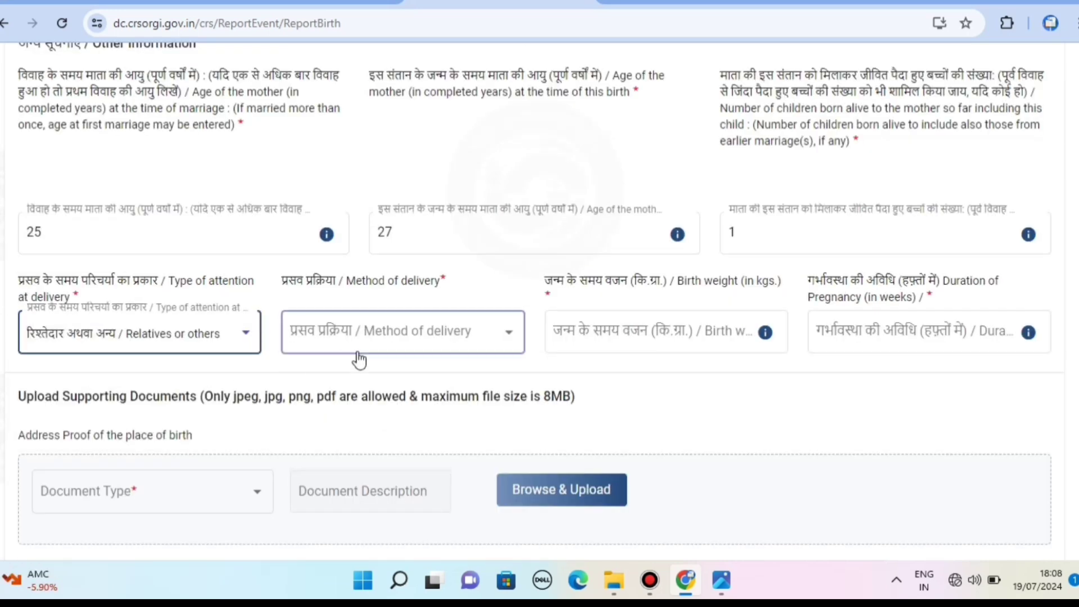
pyautogui.click(390, 341)
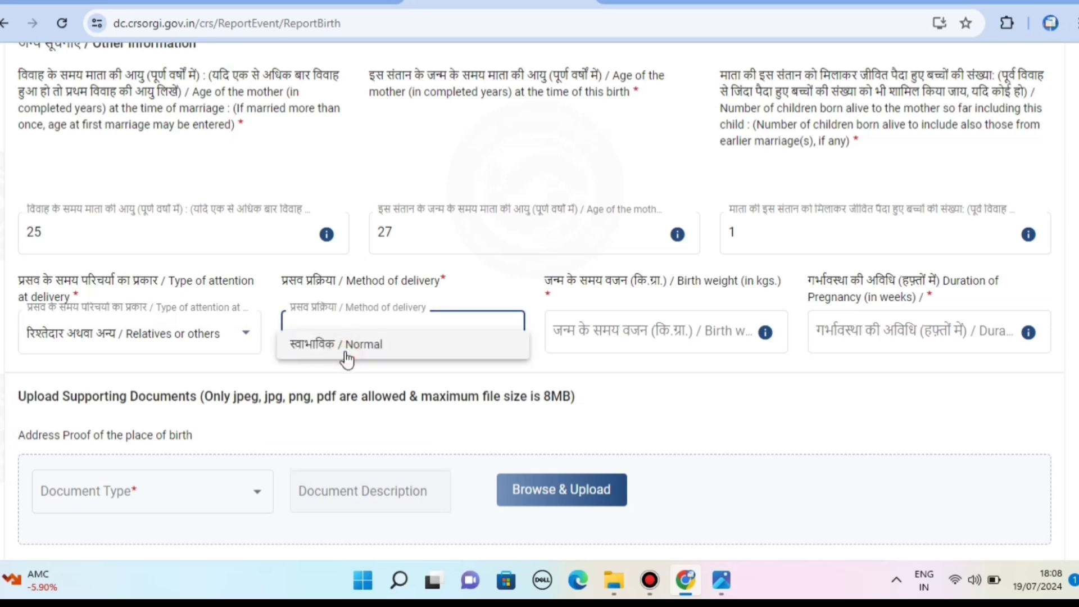
pyautogui.click(346, 355)
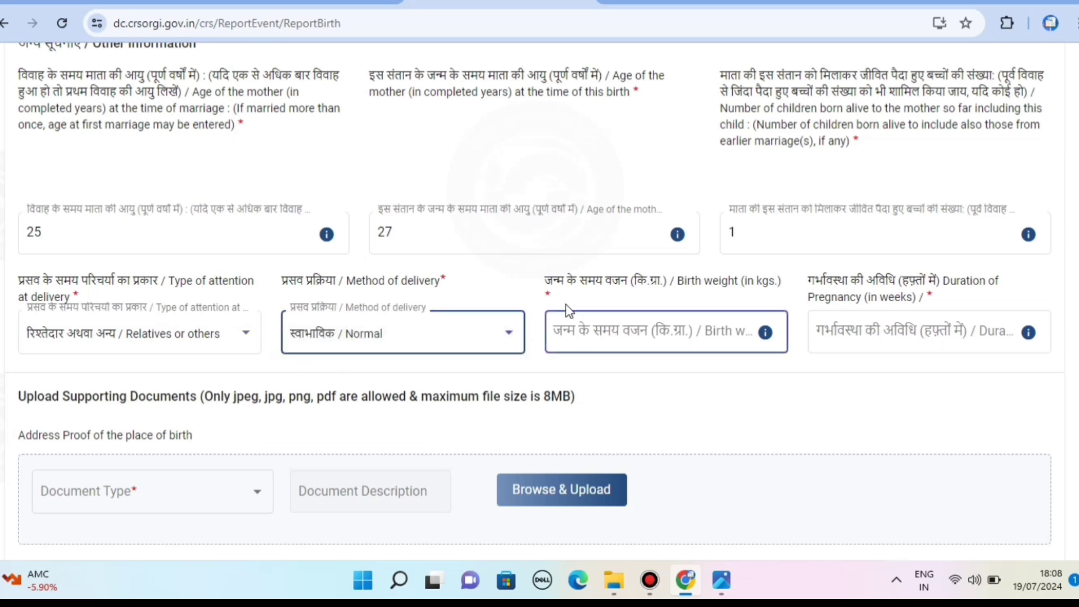
pyautogui.click(646, 325)
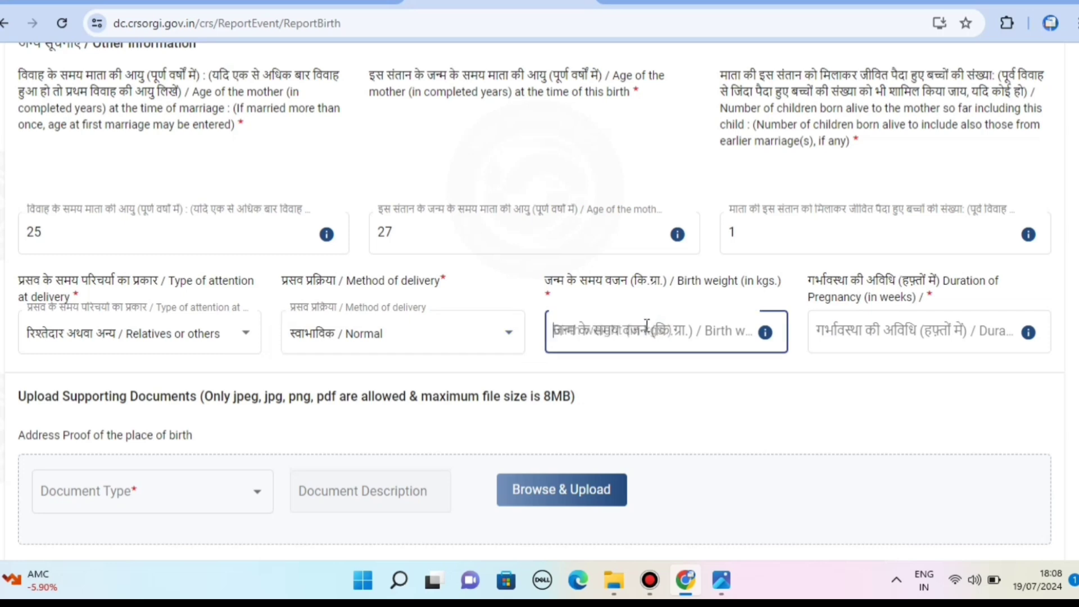
pyautogui.write('3')
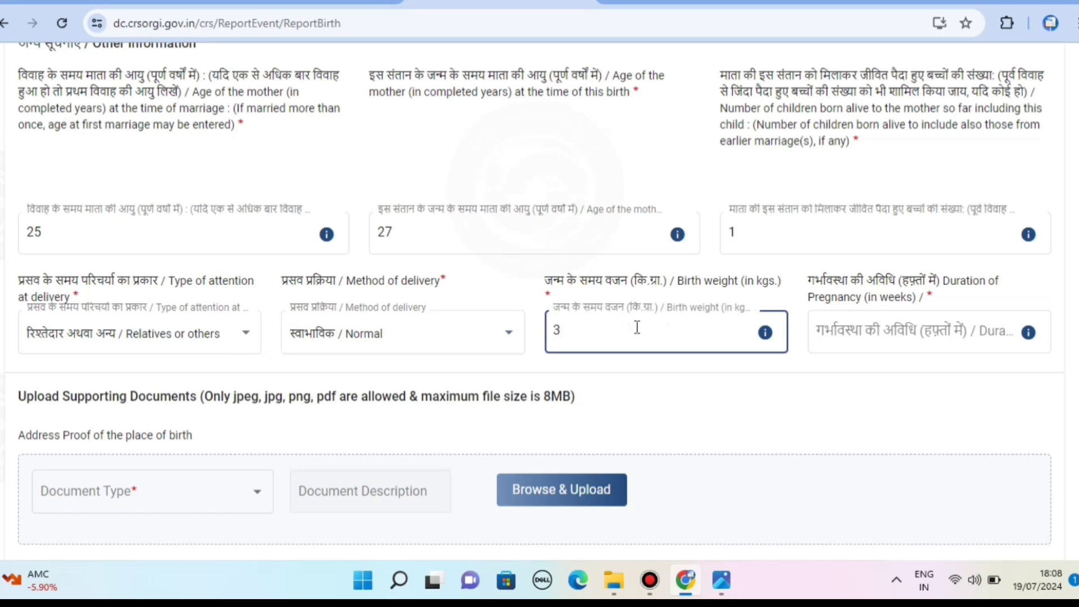
pyautogui.click(835, 331)
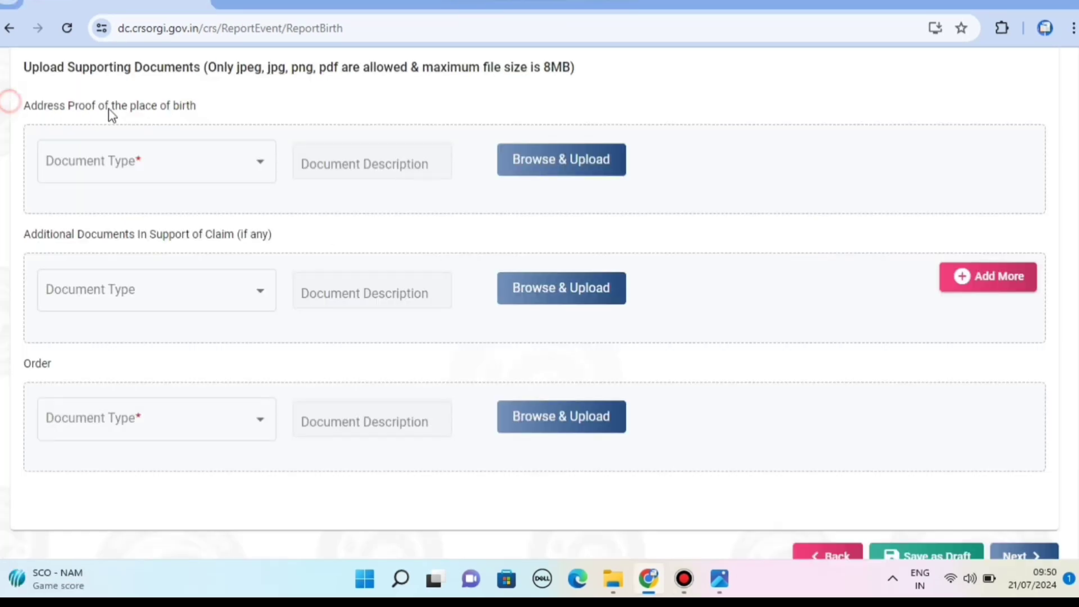
# Step: Choose Aadhaar as the document type for the address proof of the place of birth
pyautogui.moveTo(111, 115); pyautogui.dragTo(207, 106)
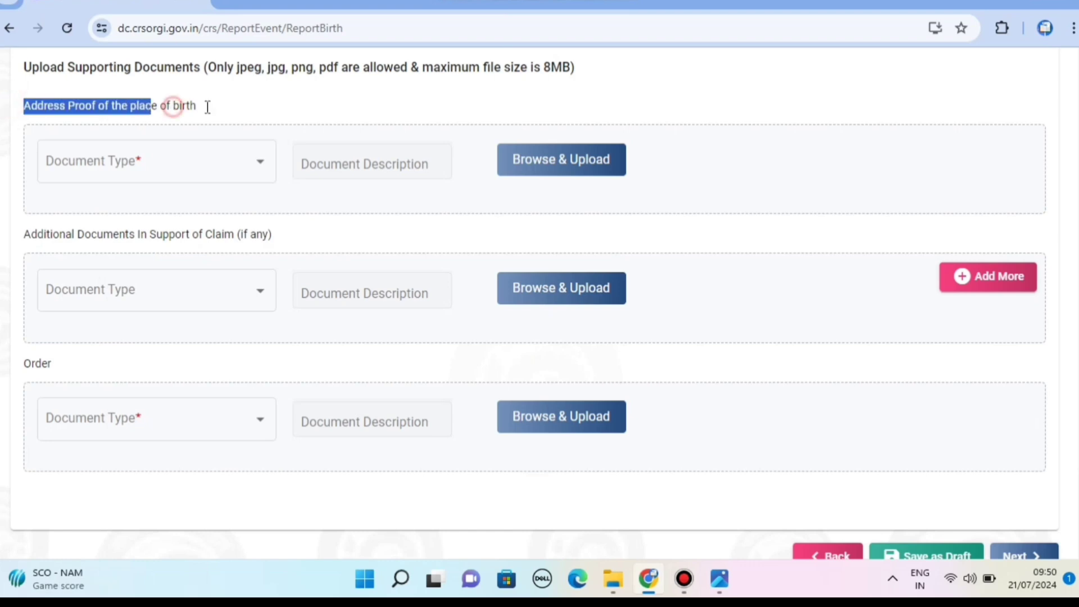
pyautogui.doubleClick(211, 111)
pyautogui.click(163, 162)
pyautogui.scroll(-2, 153, 289)
pyautogui.scroll(-2, 154, 290)
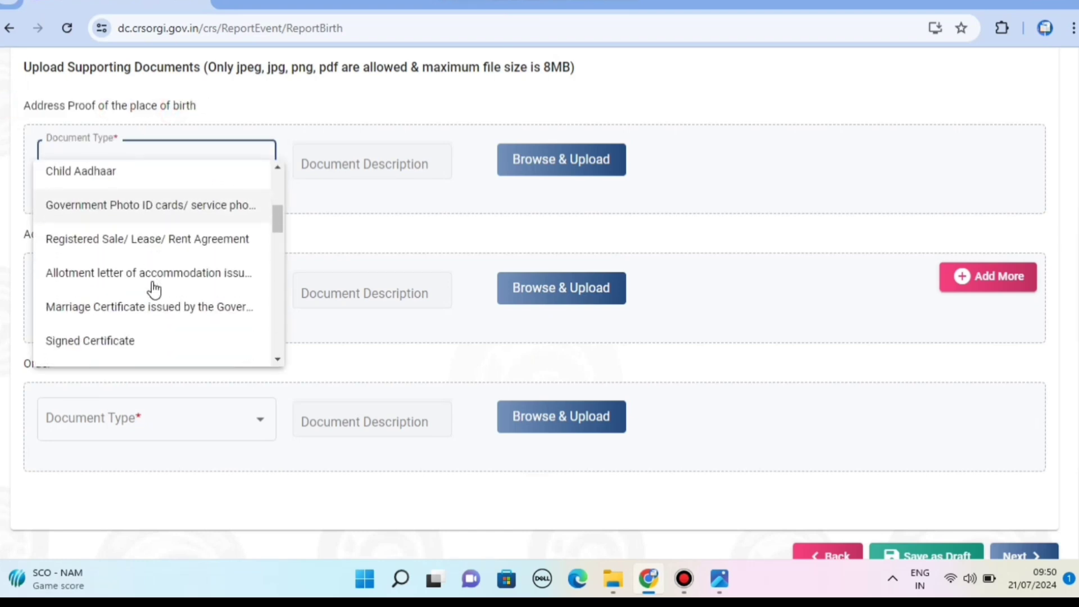
pyautogui.scroll(-2, 153, 284)
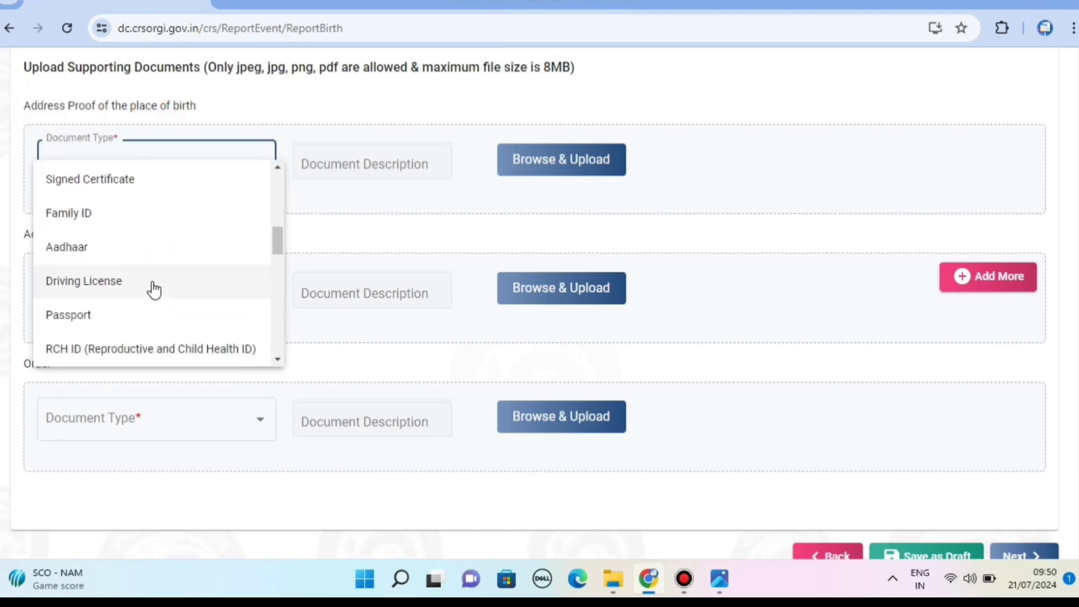
pyautogui.click(51, 254)
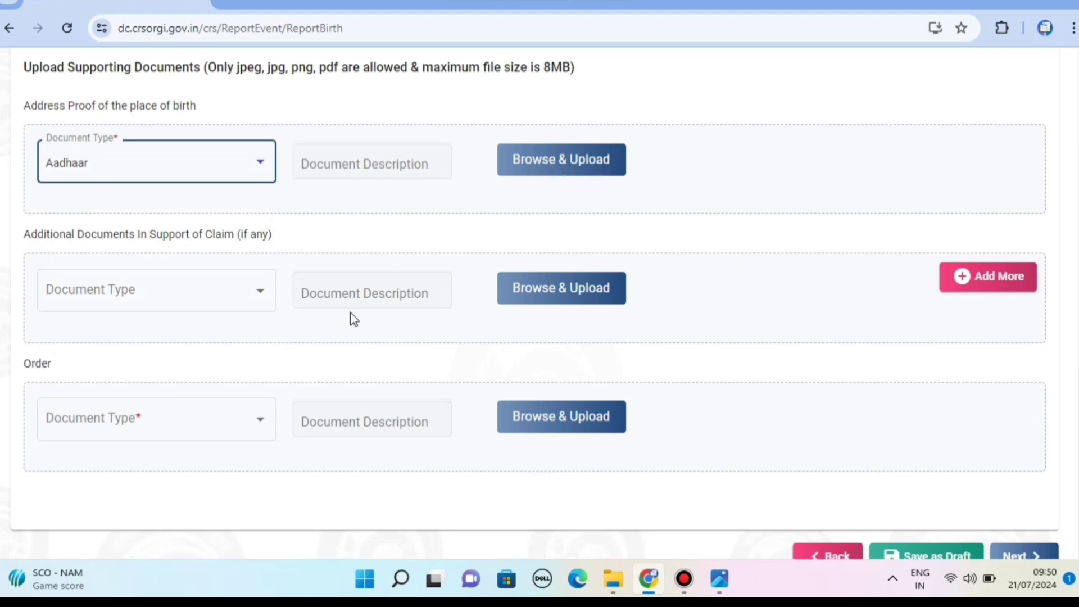
# Step: Review the document types offered for additional documents in support of the claim without choosing one
pyautogui.moveTo(24, 234); pyautogui.dragTo(153, 235)
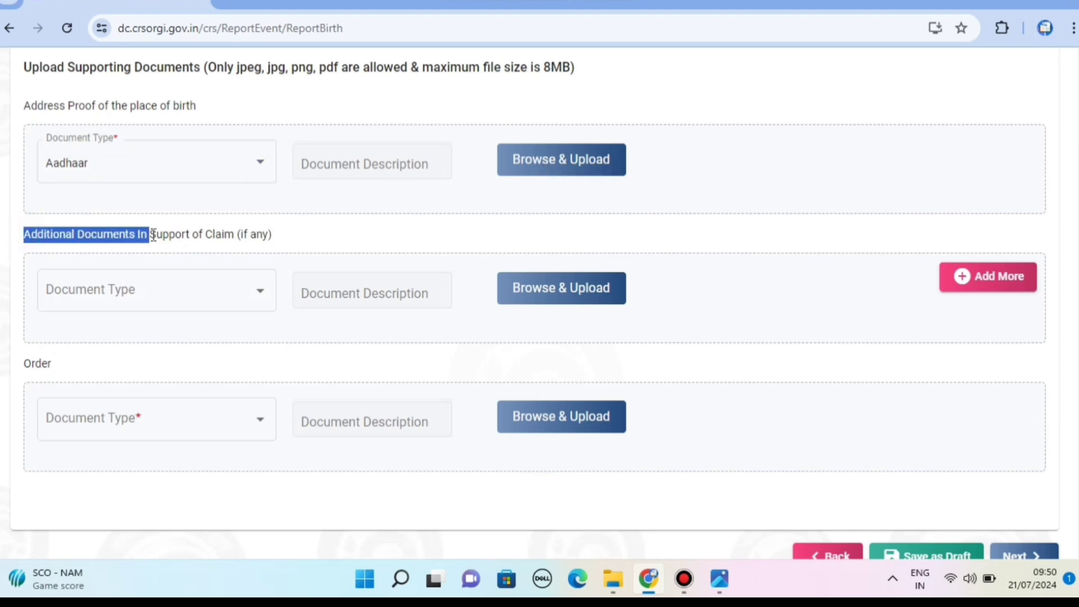
pyautogui.click(197, 283)
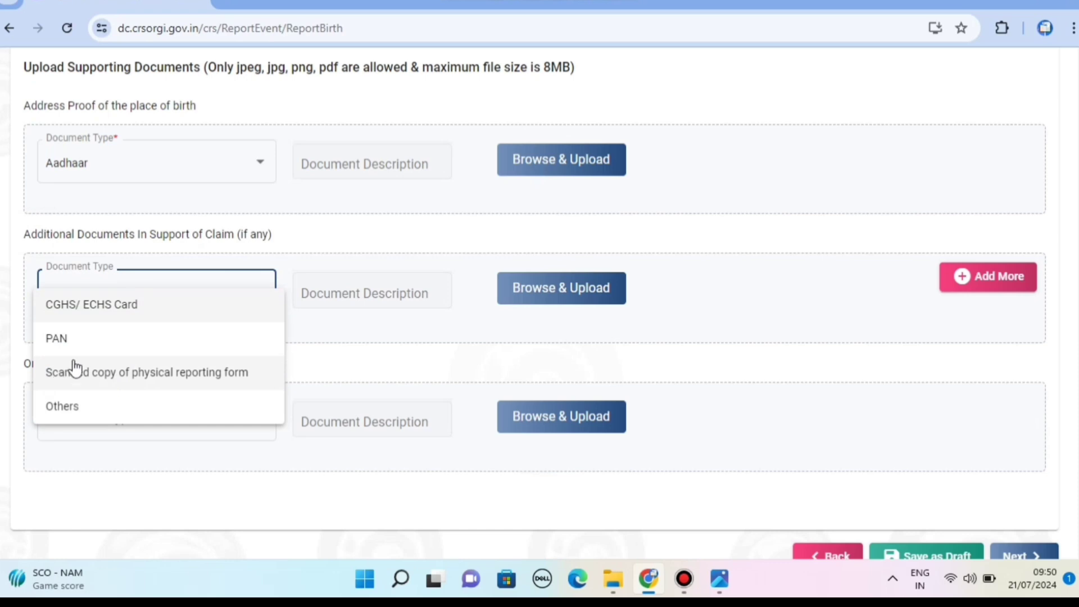
pyautogui.scroll(-3, 133, 368)
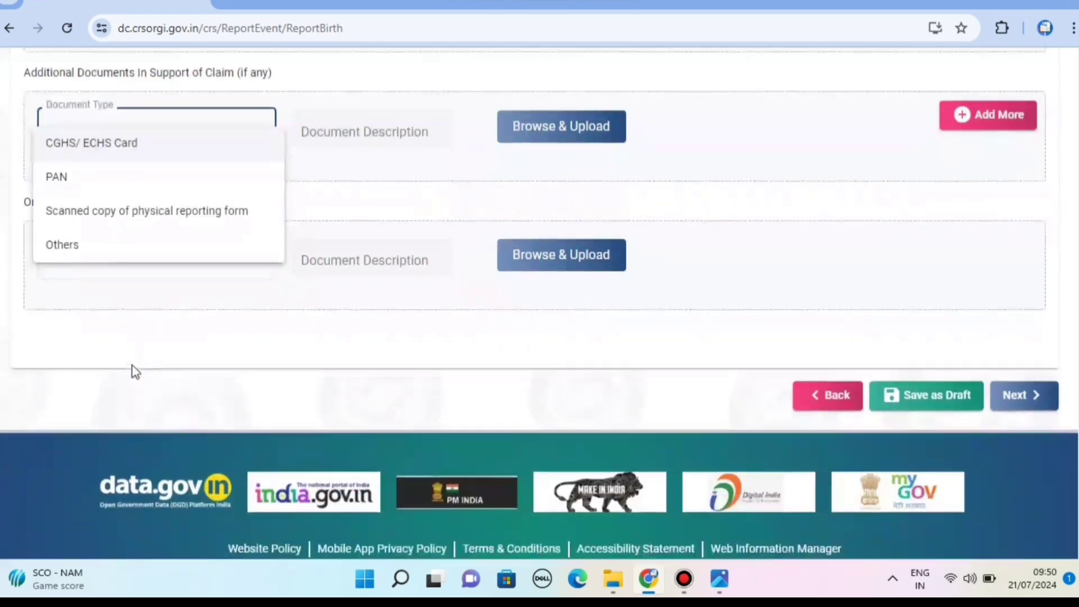
pyautogui.scroll(3, 168, 354)
pyautogui.click(356, 337)
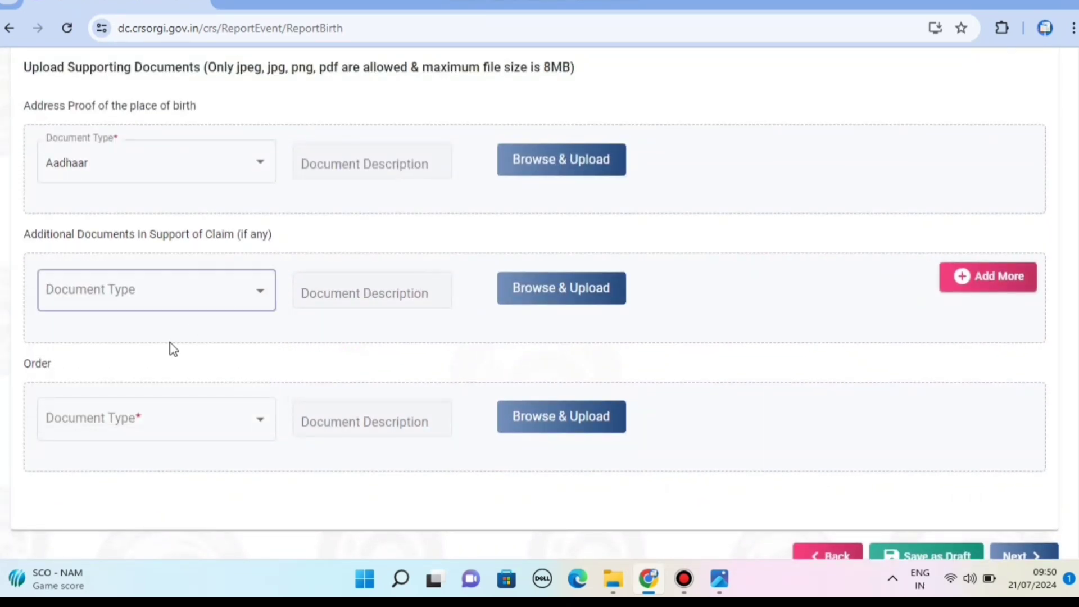
# Step: Choose the District/Sub-Divisional/Executive Magistrate document type for the Order and continue to the form preview
pyautogui.moveTo(31, 362); pyautogui.dragTo(123, 407)
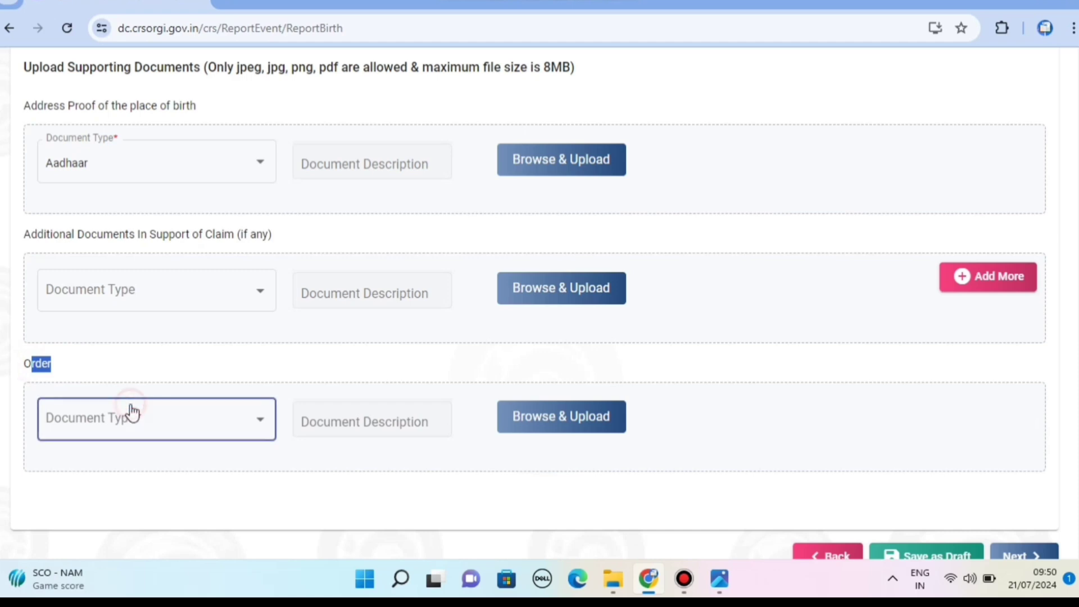
pyautogui.click(132, 412)
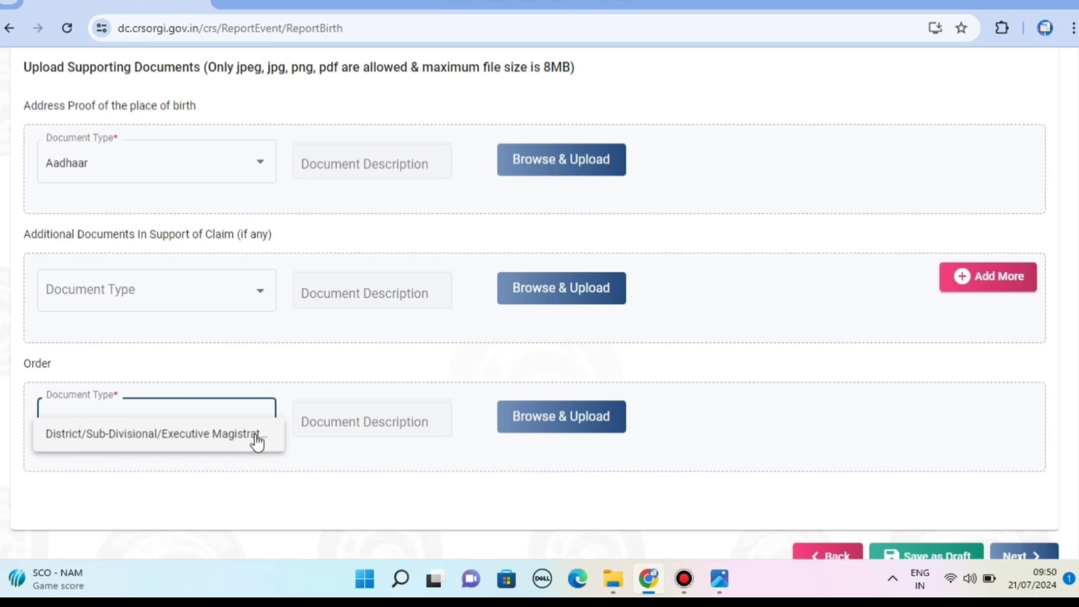
pyautogui.click(233, 441)
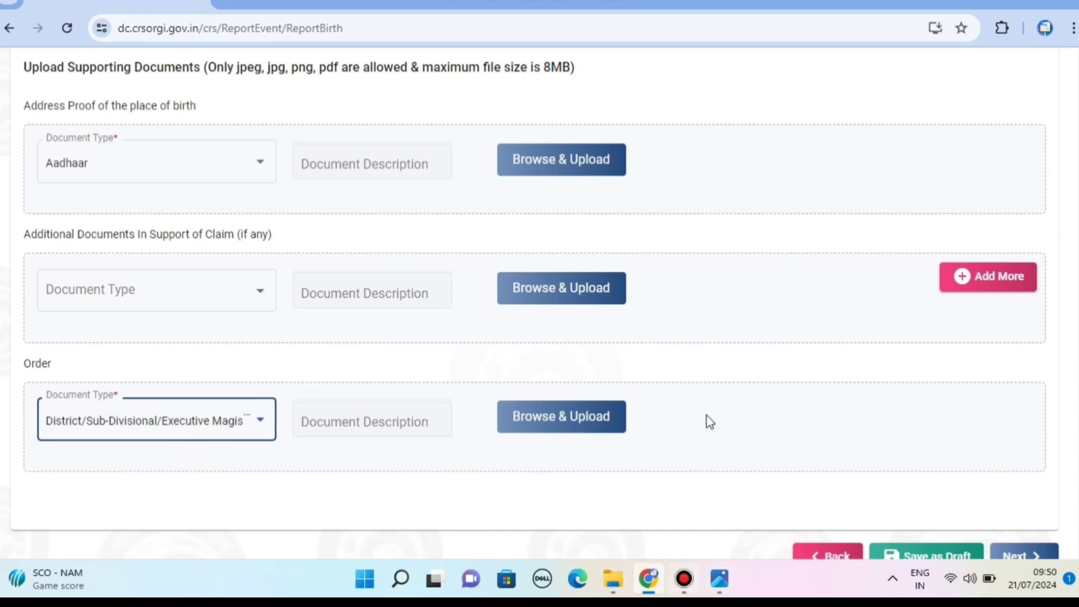
pyautogui.scroll(-3, 710, 422)
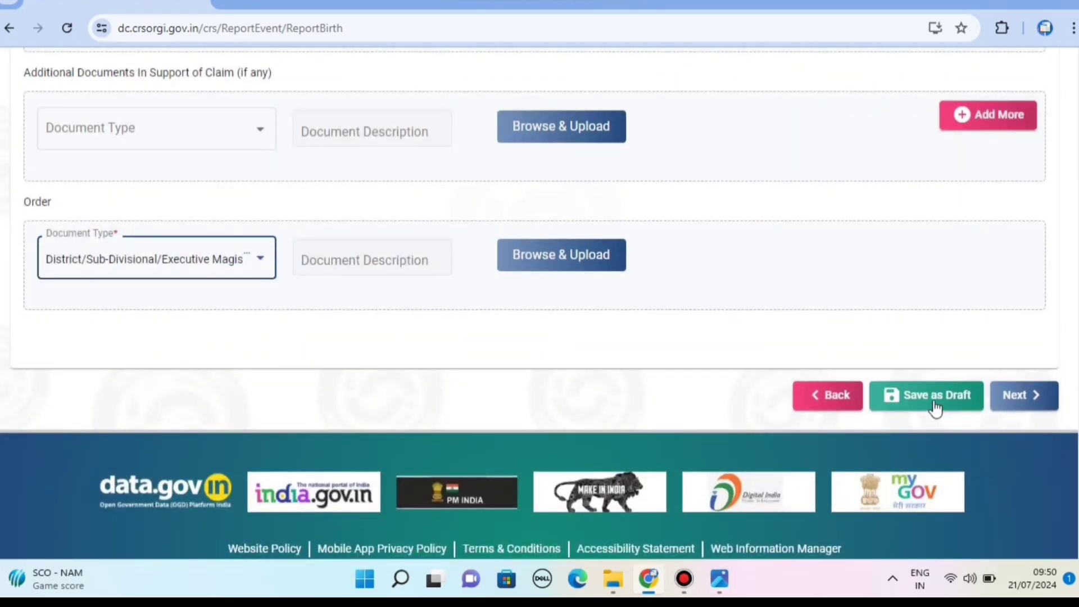
pyautogui.click(1040, 402)
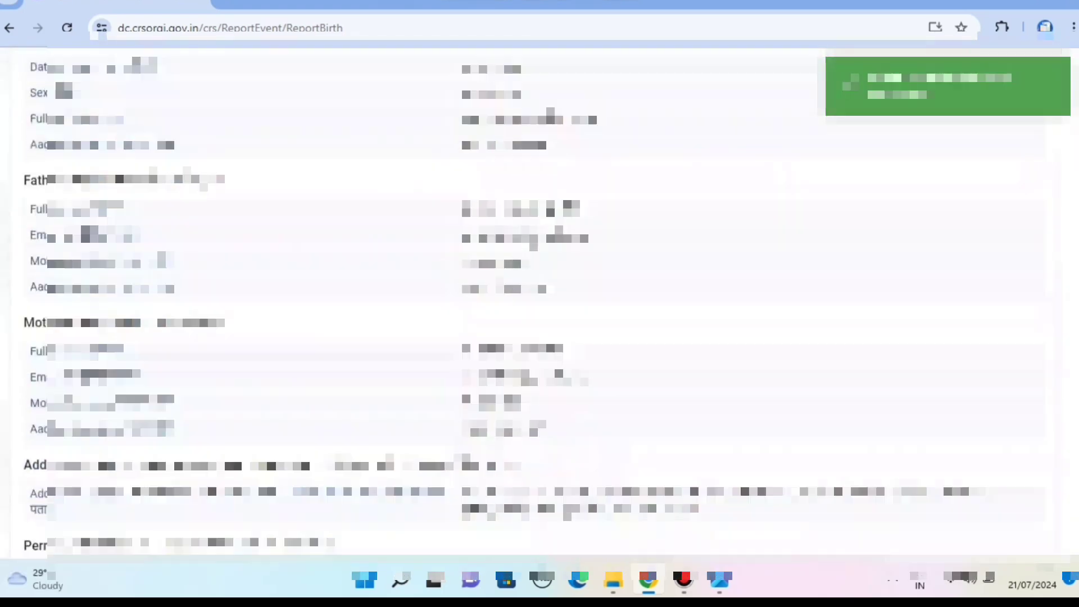
# Step: Review the child, father, mother and address details in the preview and continue to the final section
pyautogui.scroll(-6, 1040, 403)
pyautogui.scroll(-4, 373, 250)
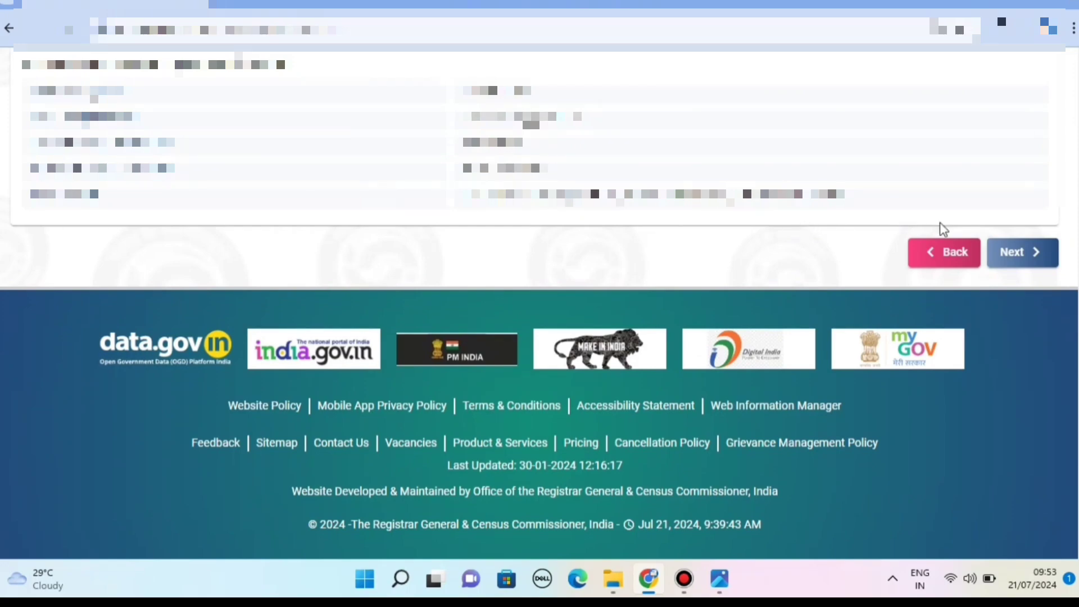
pyautogui.click(1014, 253)
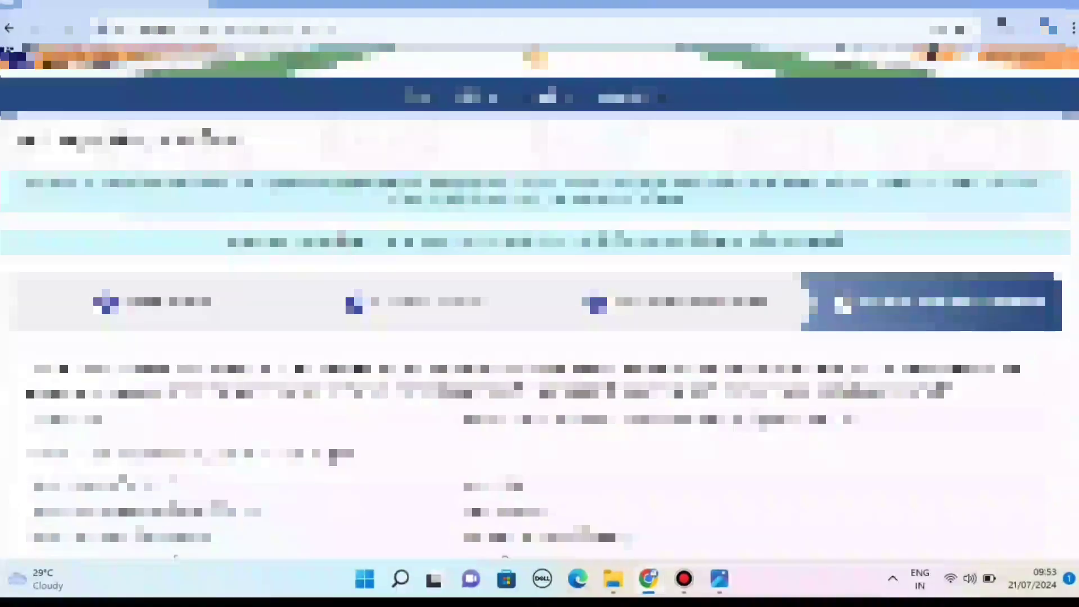
# Step: Set the certificate option to BOTH below the uploaded document previews
pyautogui.scroll(-5, 540, 303)
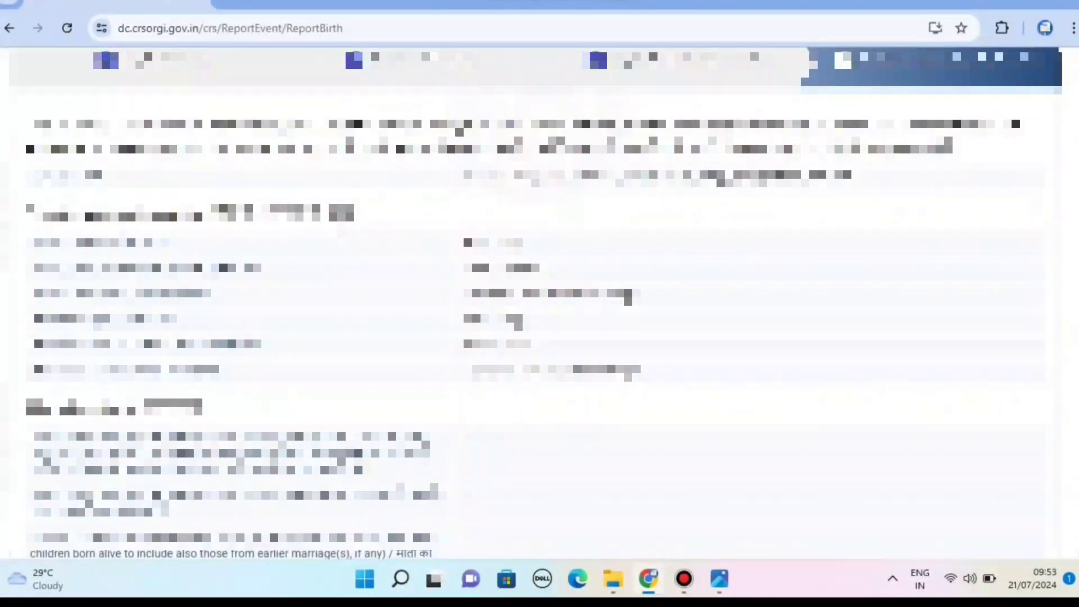
pyautogui.scroll(-10, 539, 303)
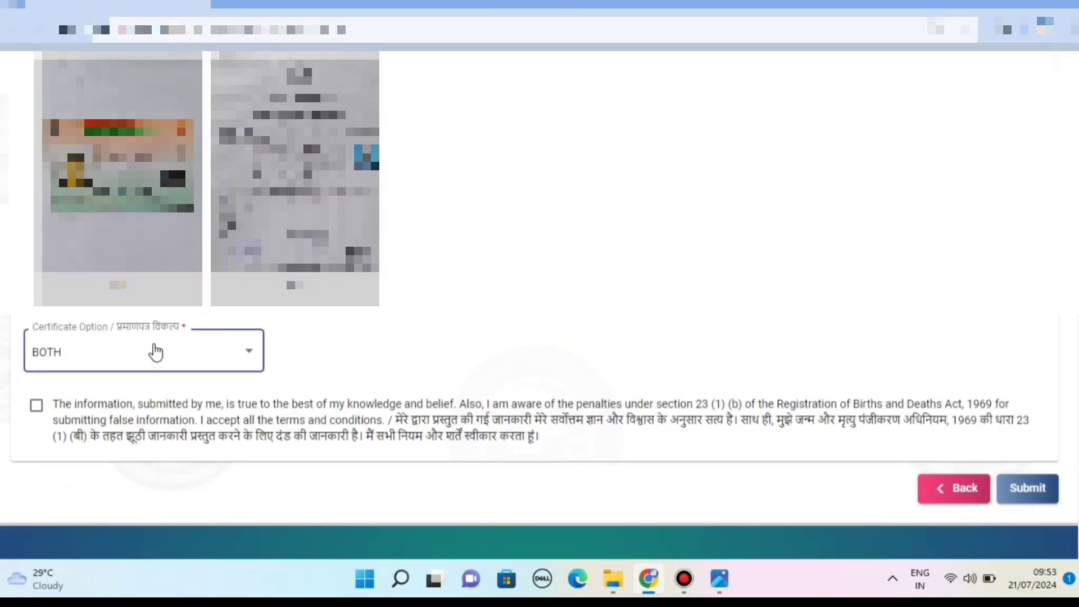
pyautogui.click(156, 351)
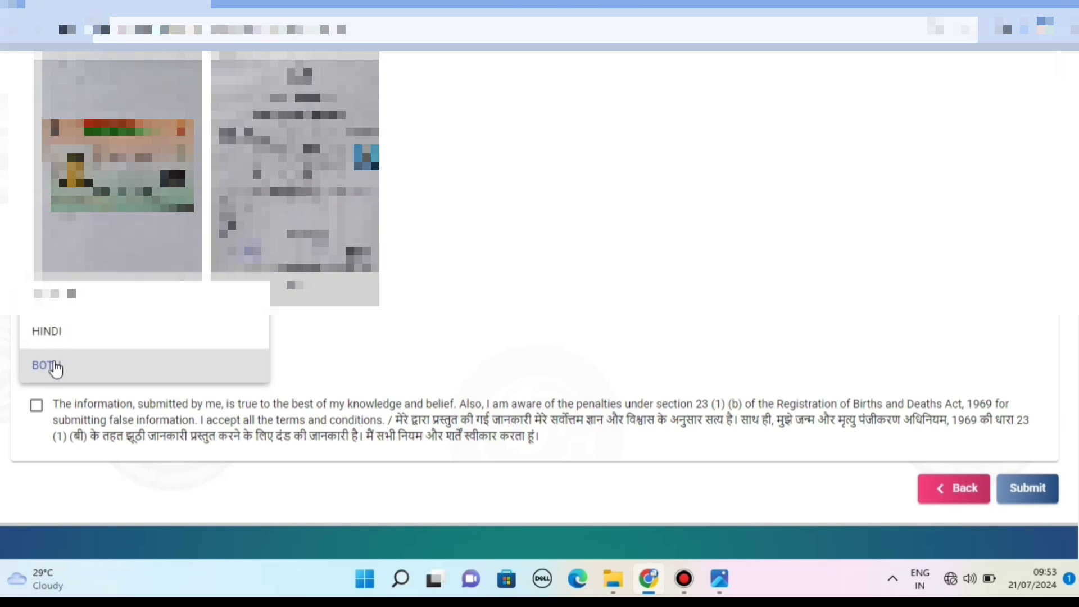
pyautogui.click(53, 365)
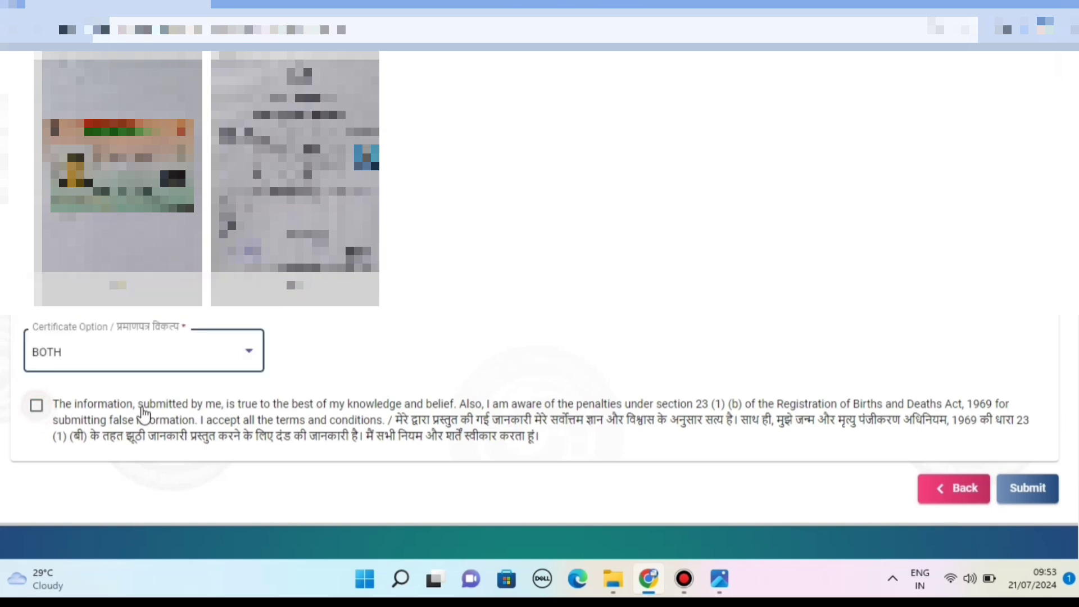
# Step: Accept the declaration that the information is true, submit the birth registration and proceed to the registration fee payment
pyautogui.click(141, 415)
pyautogui.click(1028, 488)
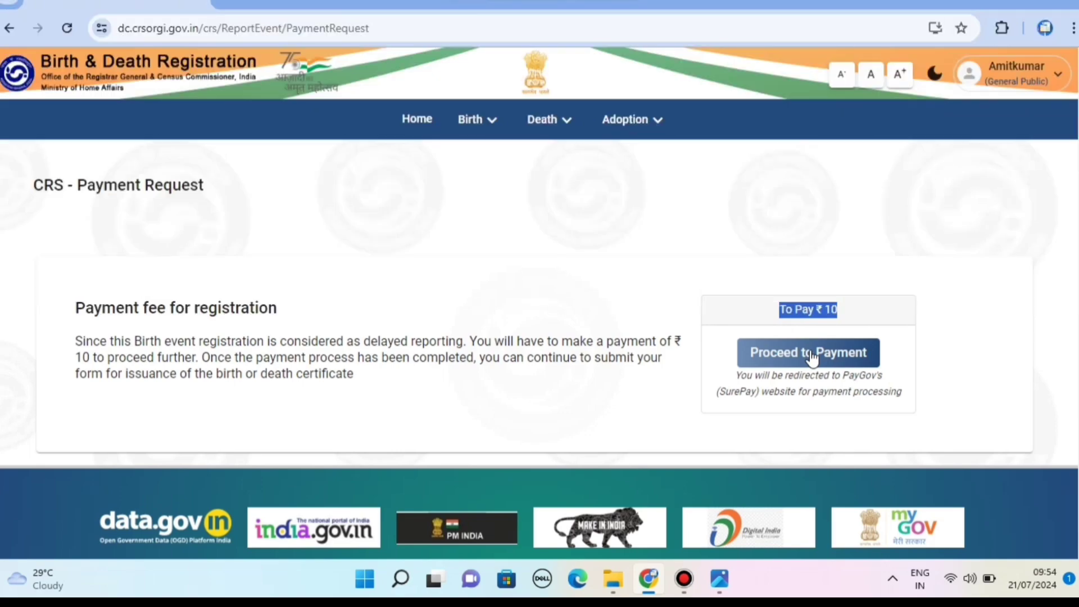
pyautogui.click(810, 354)
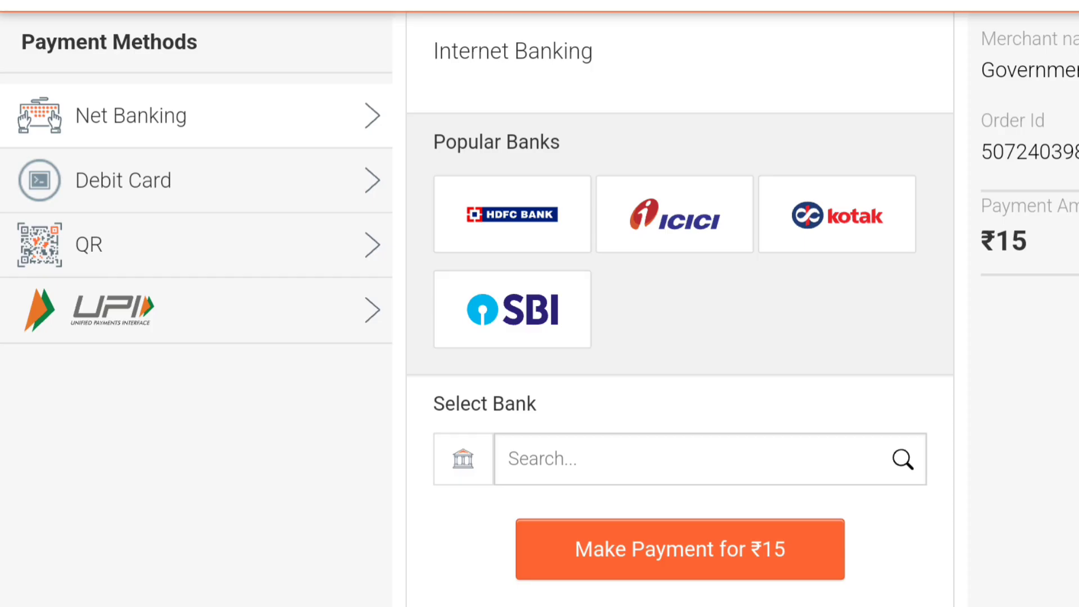